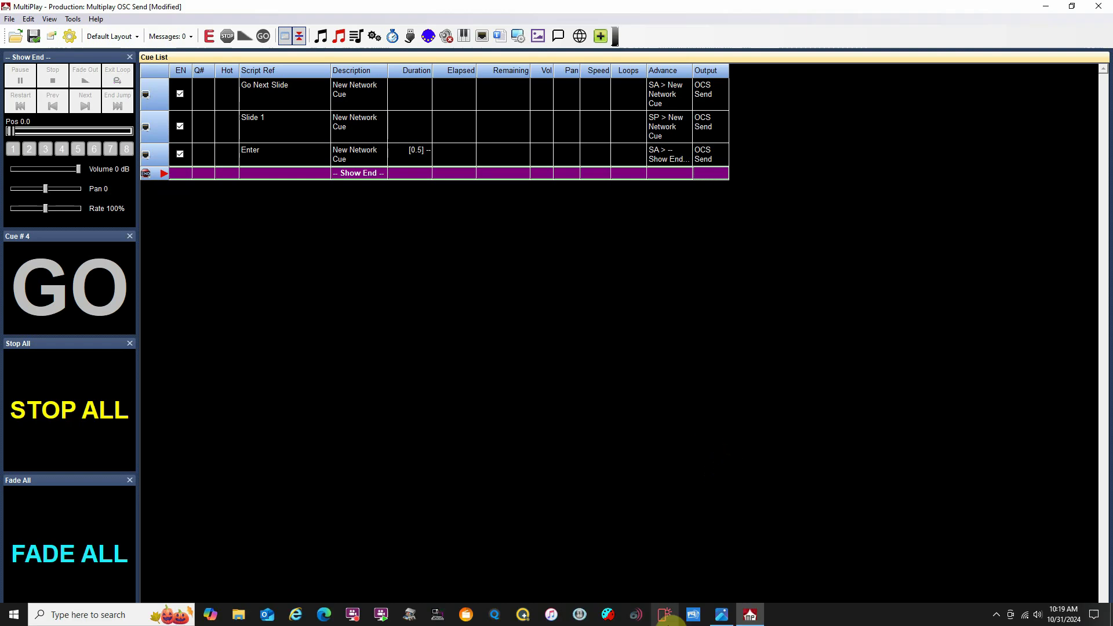
- Switch to the OSC Message.jpg image, examine the example OSC message syntax, and return to MultiPlay
click(722, 613)
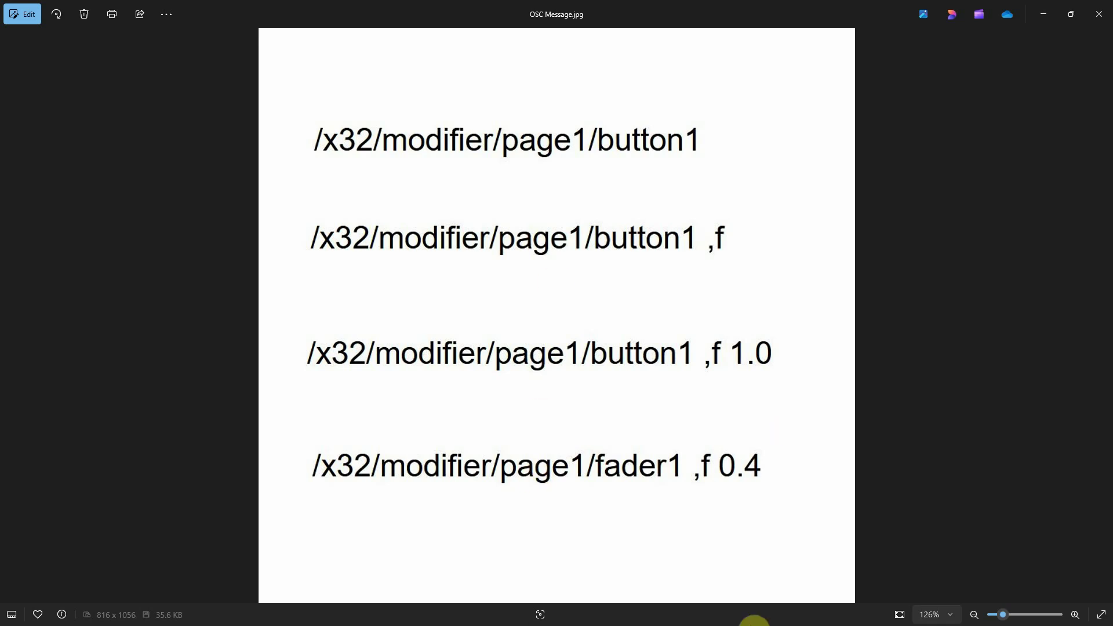
key(alt+Tab)
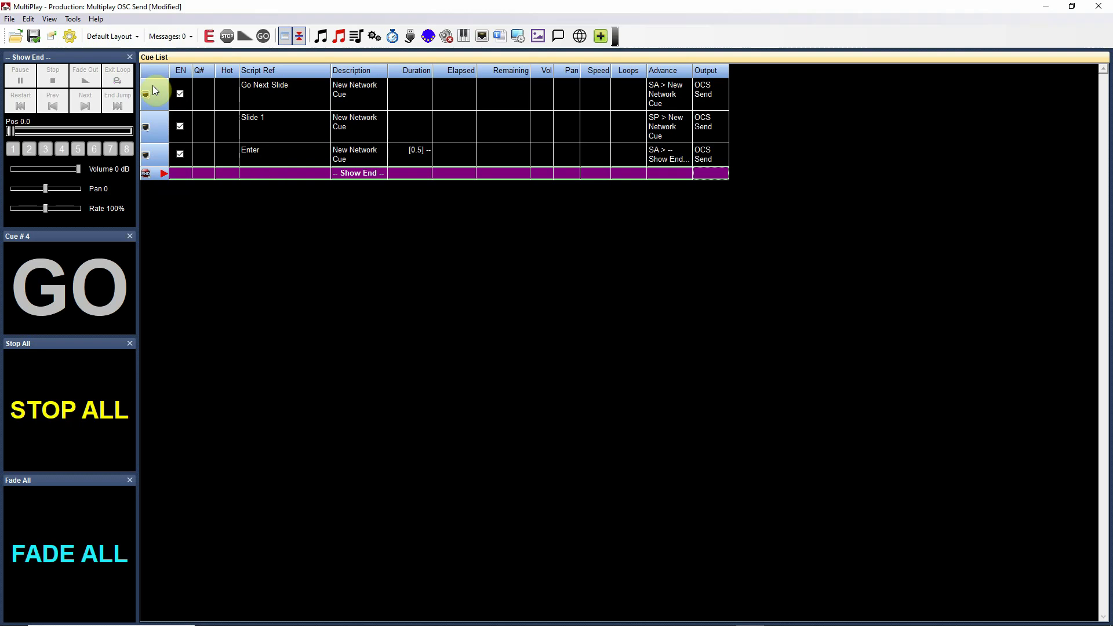
- Add a second network patch in the production properties and name it Light Board
click(53, 37)
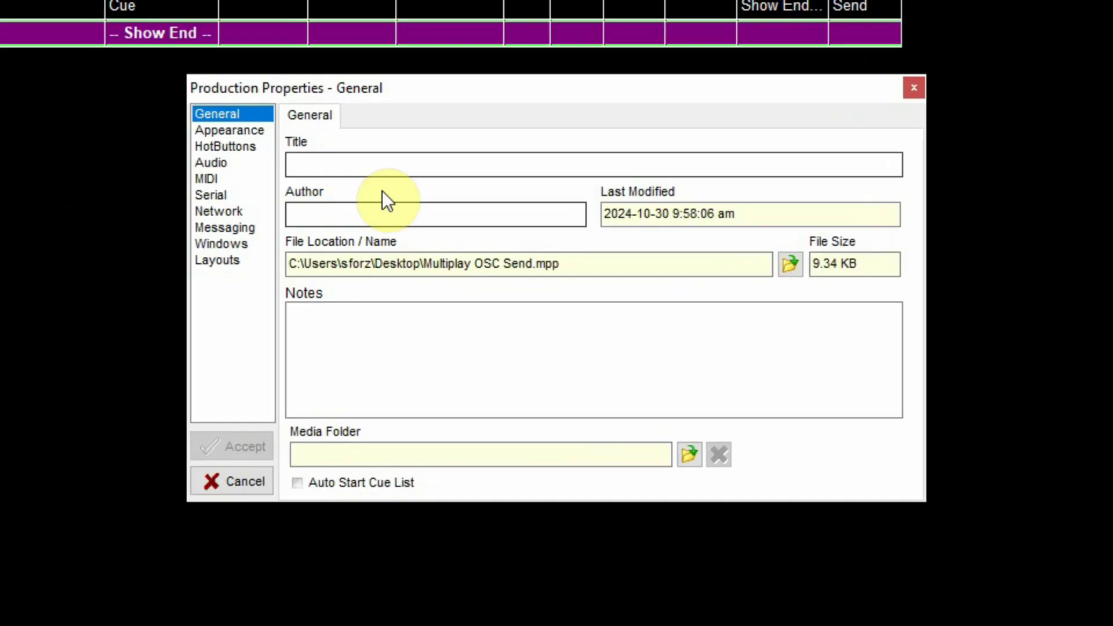
click(232, 214)
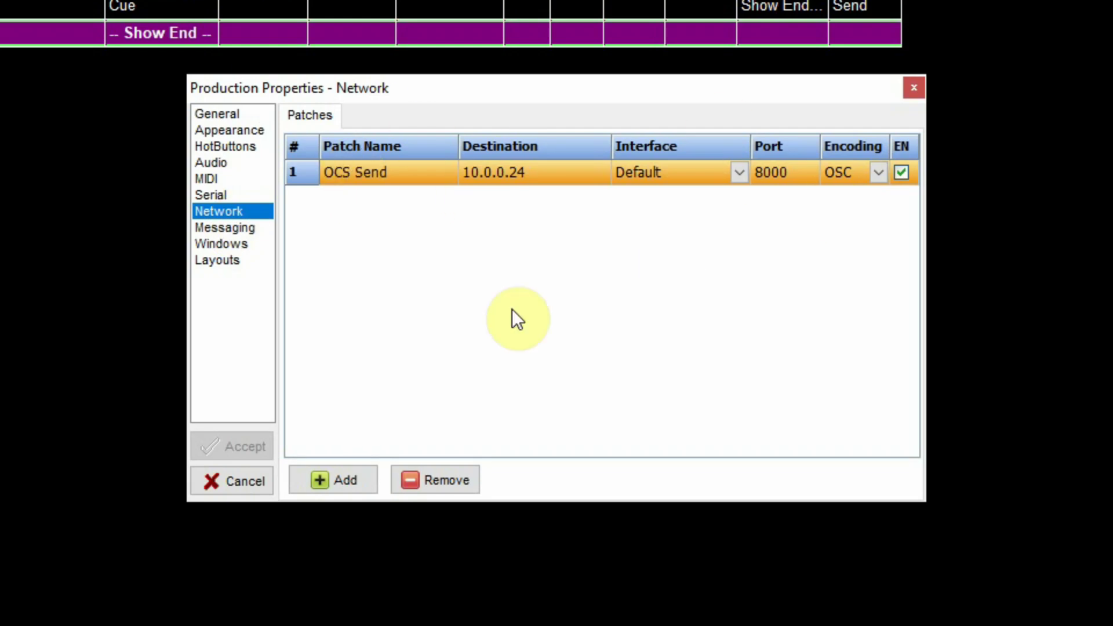
click(342, 481)
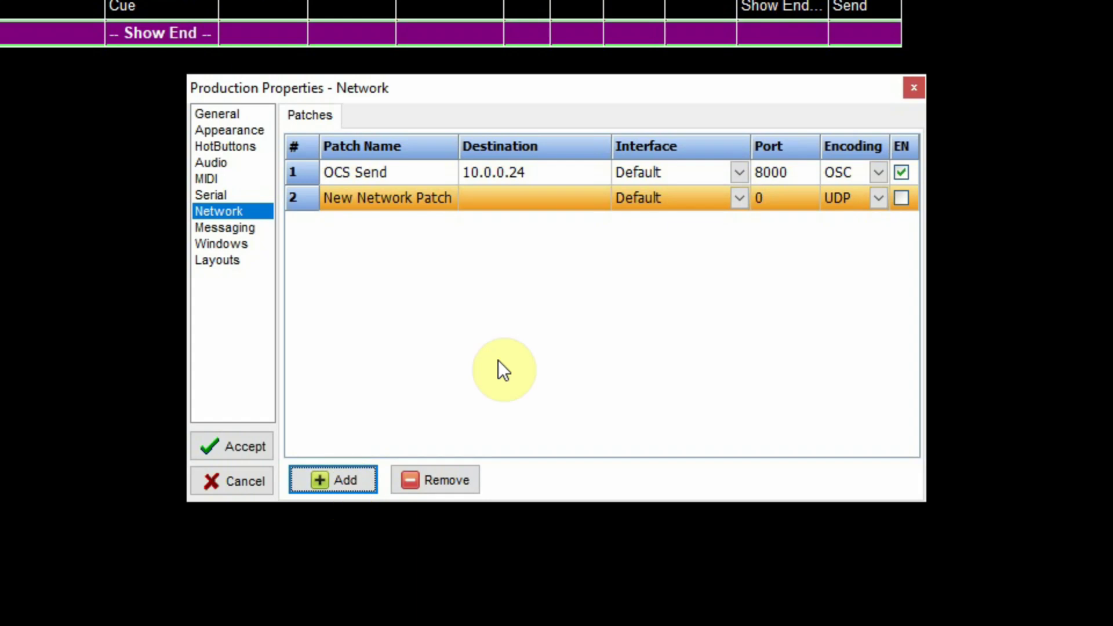
click(397, 200)
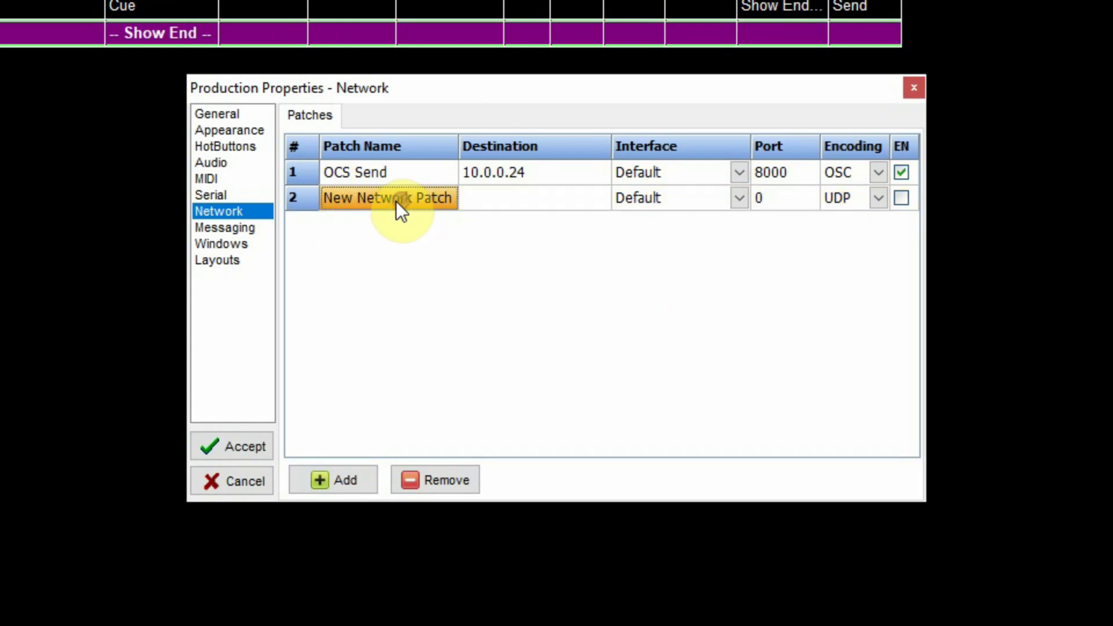
double_click(399, 201)
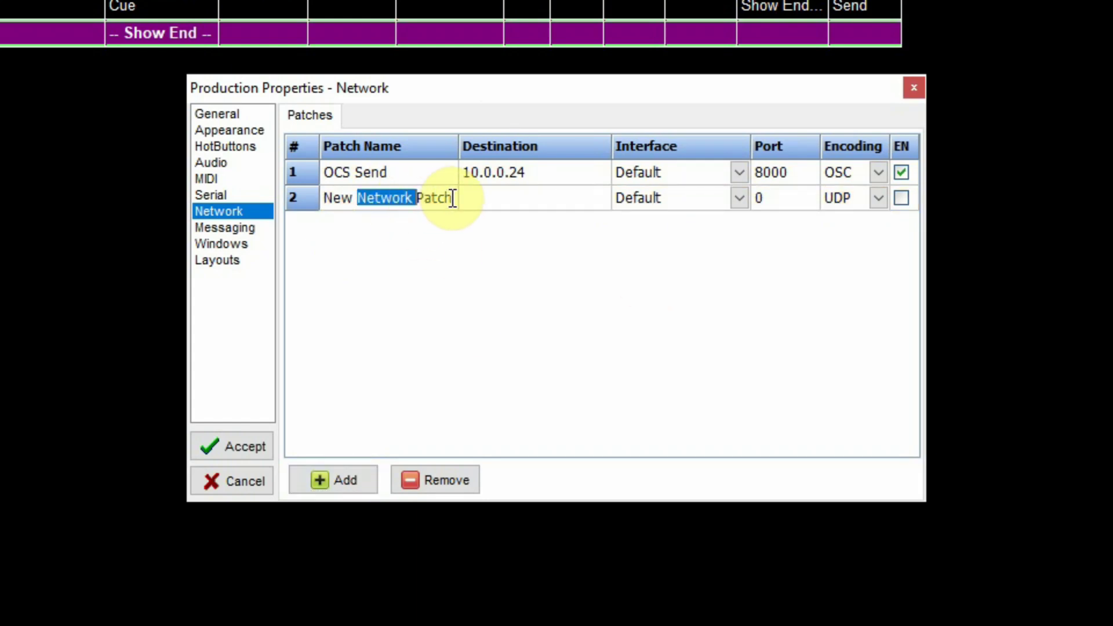
drag(453, 199, 304, 218)
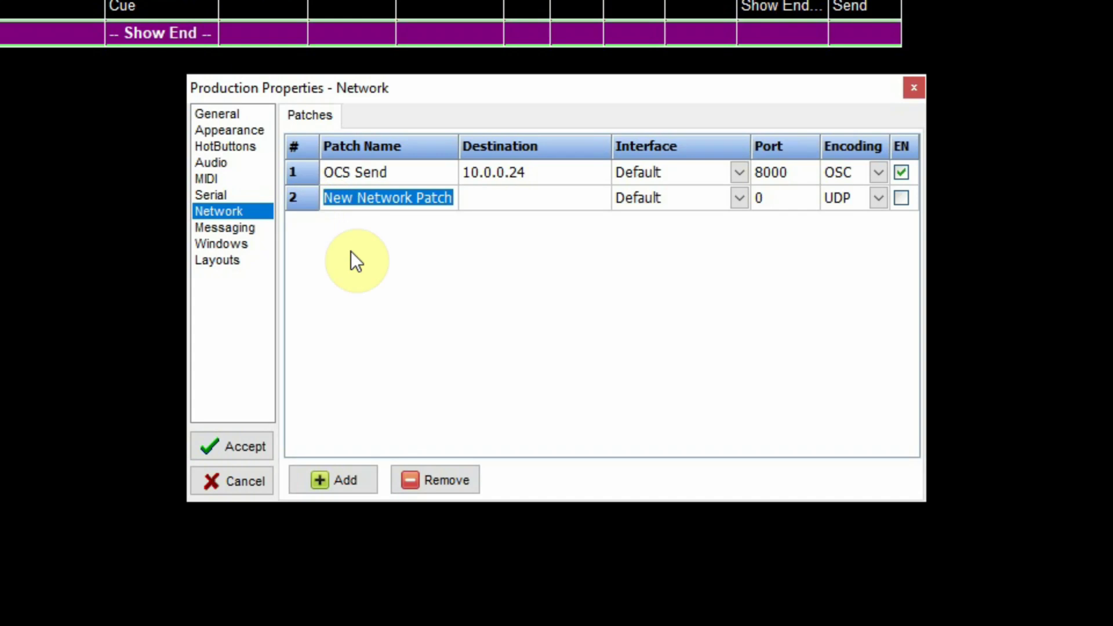
text(Light Boar)
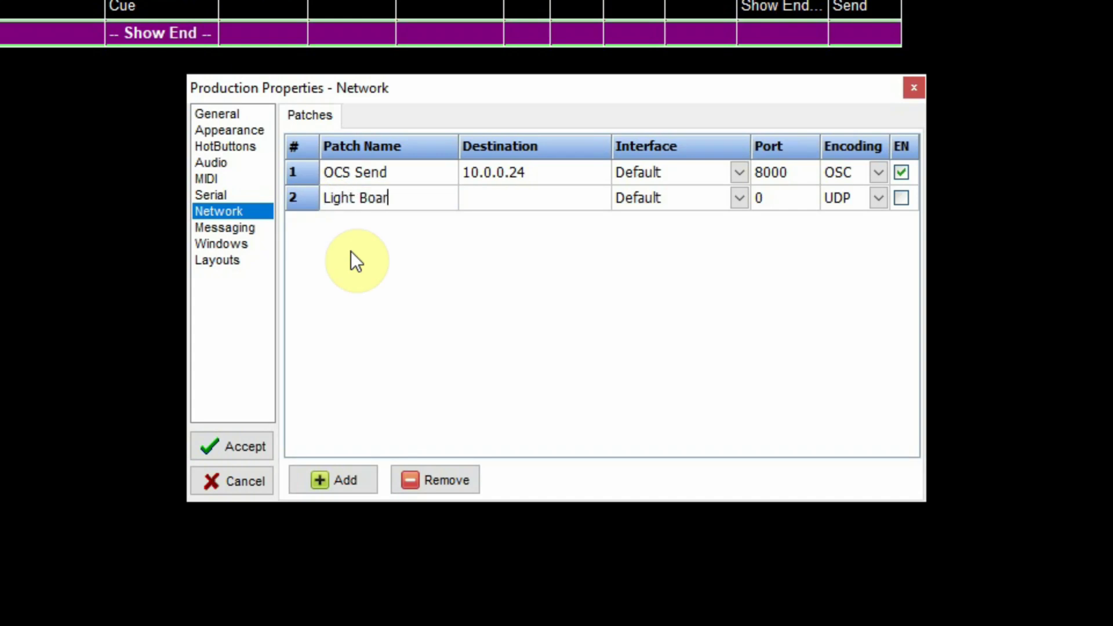
text(d)
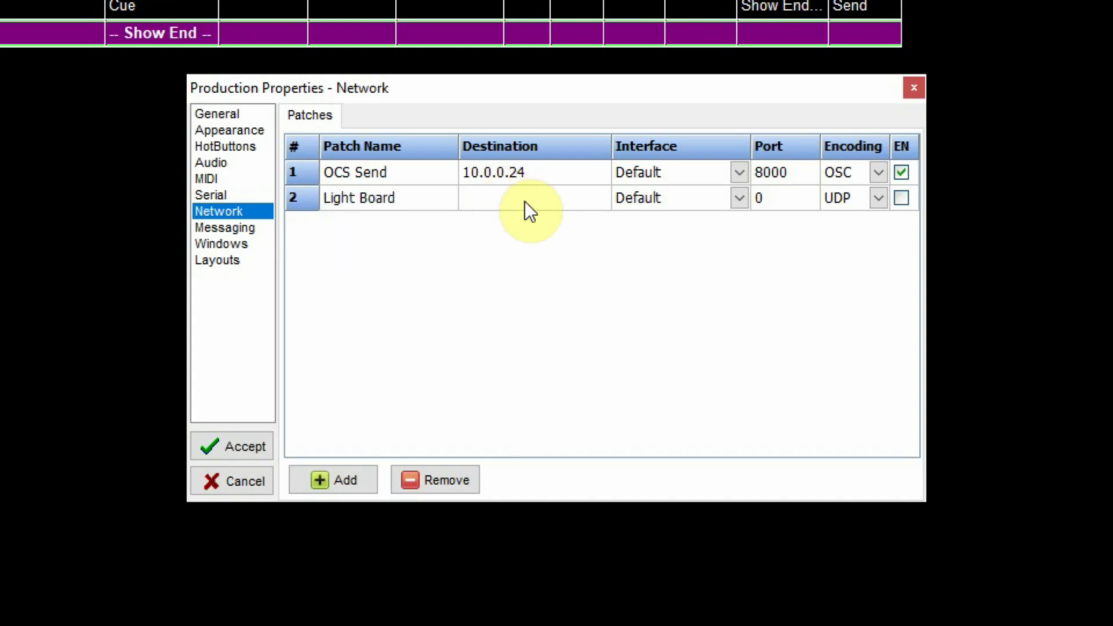
- Set the Light Board patch's destination to 10.0.0.30 and its port to 7700
click(525, 201)
click(493, 200)
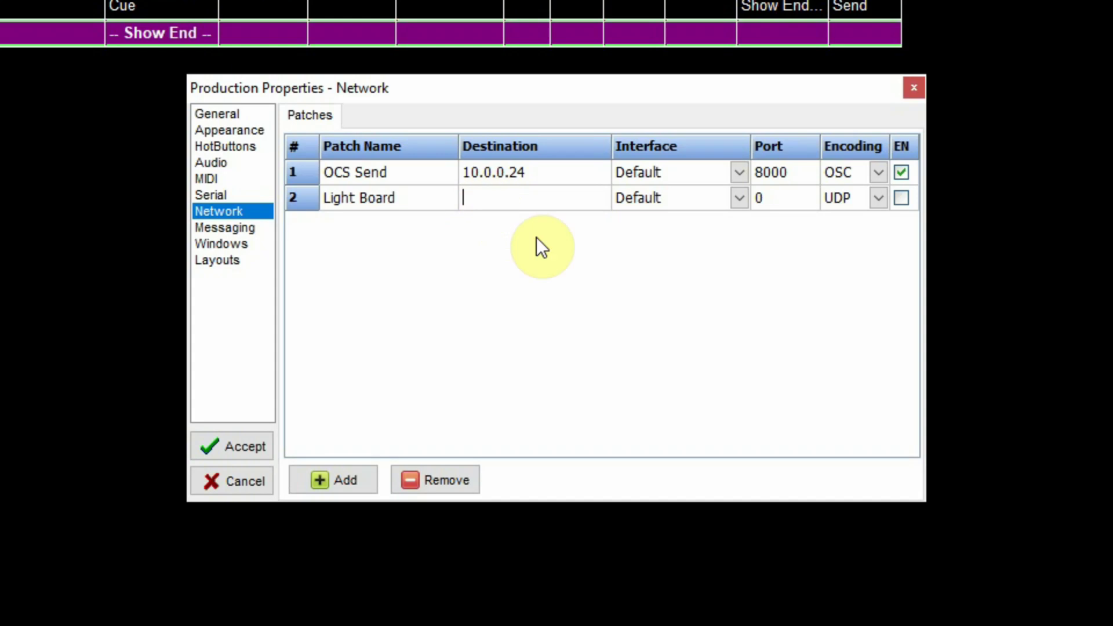
text(10.0.0)
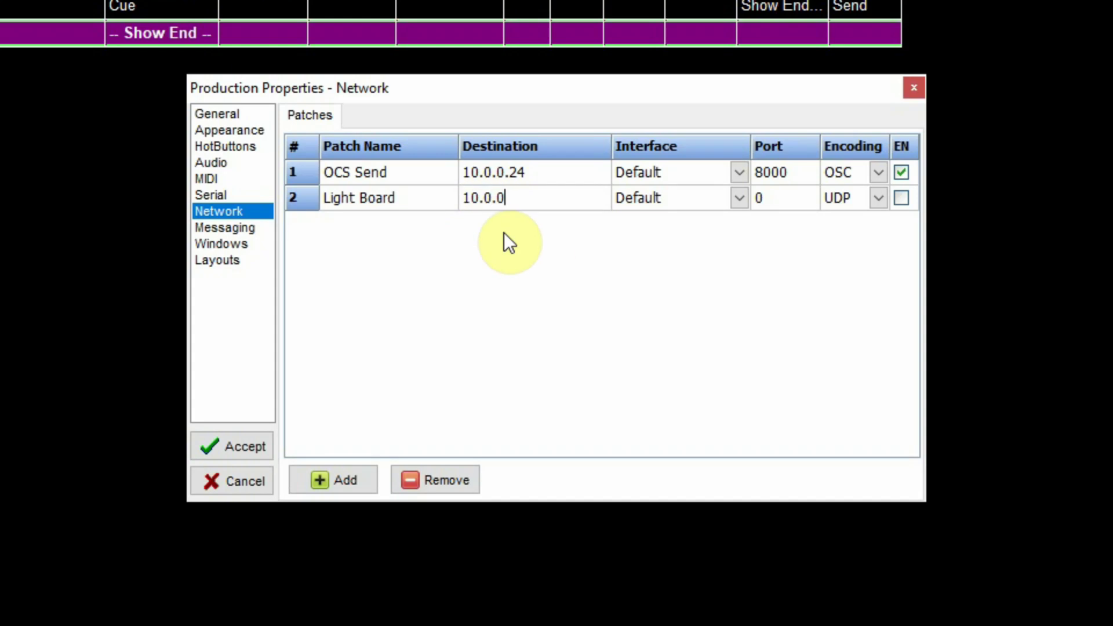
text(.30)
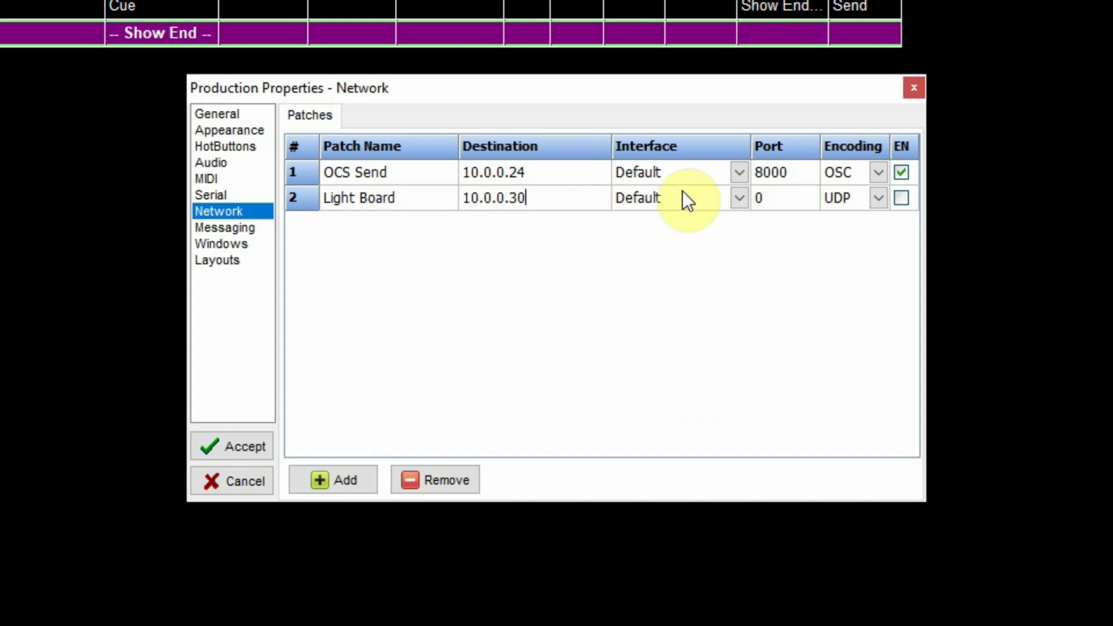
click(794, 202)
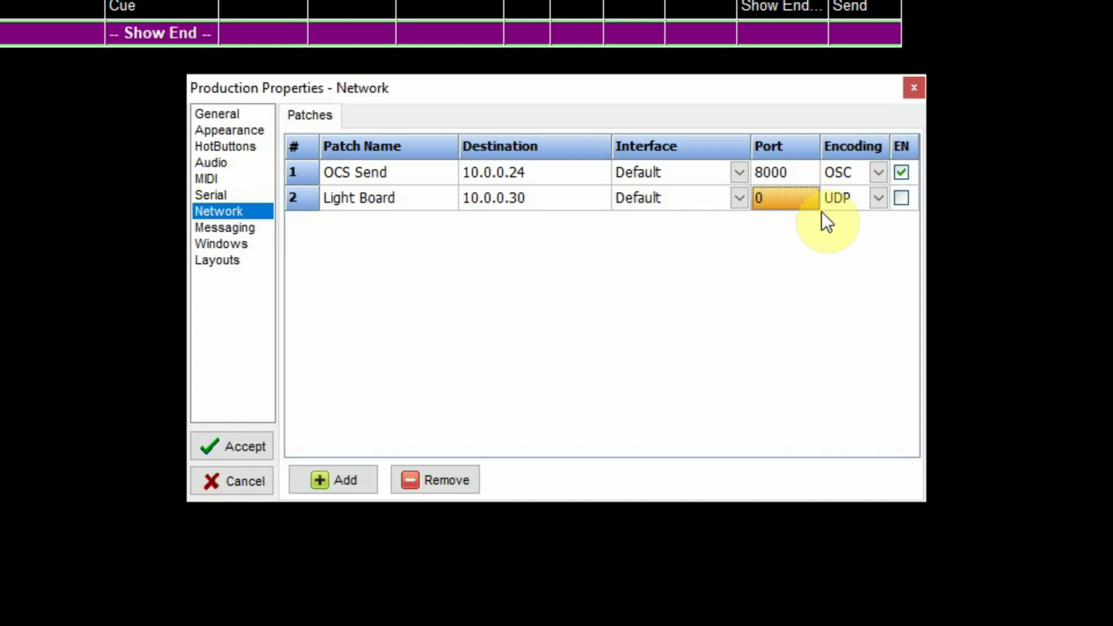
click(785, 198)
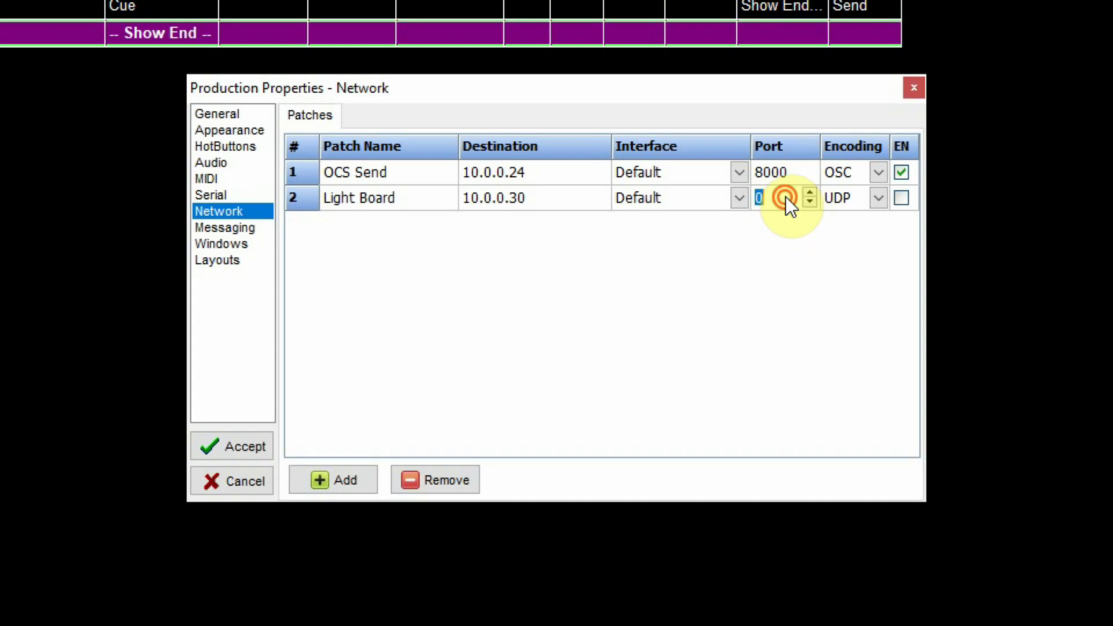
click(783, 196)
text(7700)
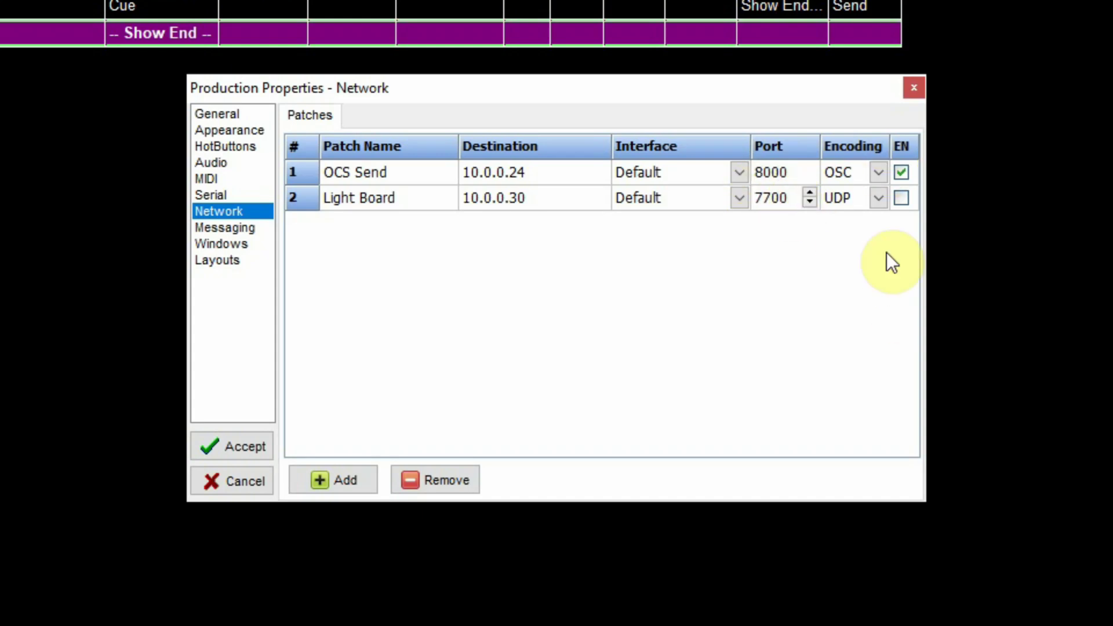
- Set the Light Board patch's encoding to OSC, enable the patch, and accept the production properties
click(879, 197)
click(864, 238)
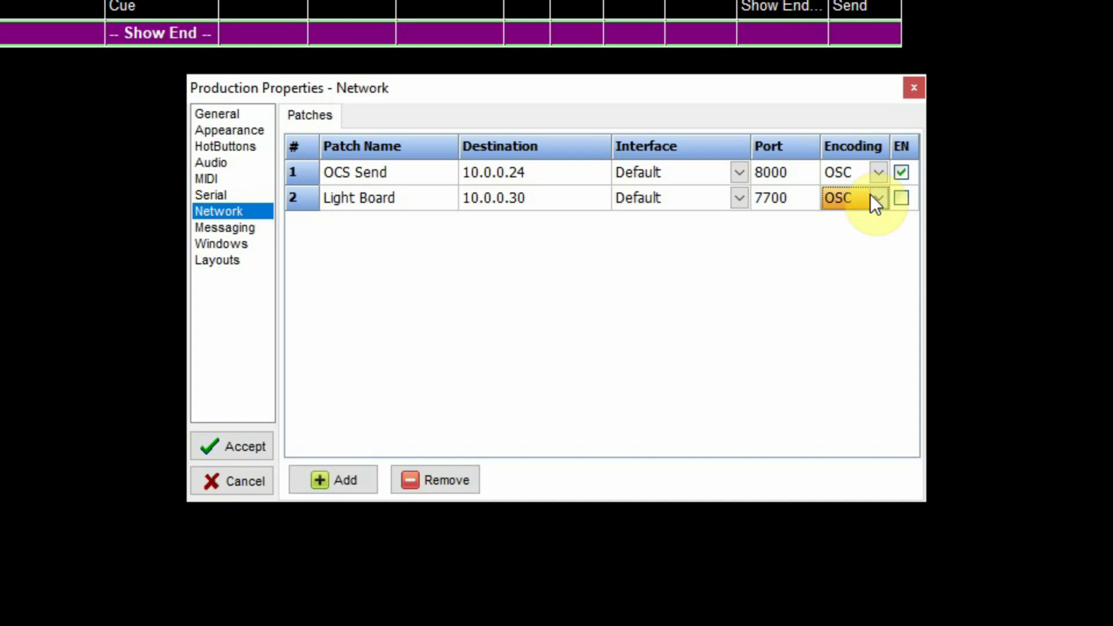
click(901, 198)
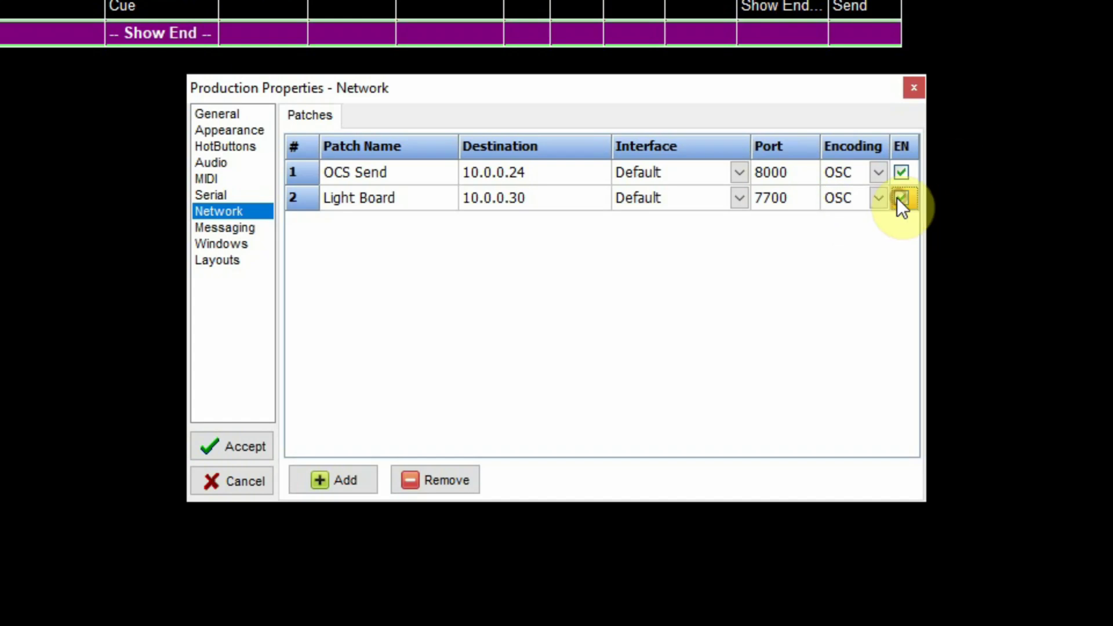
click(246, 447)
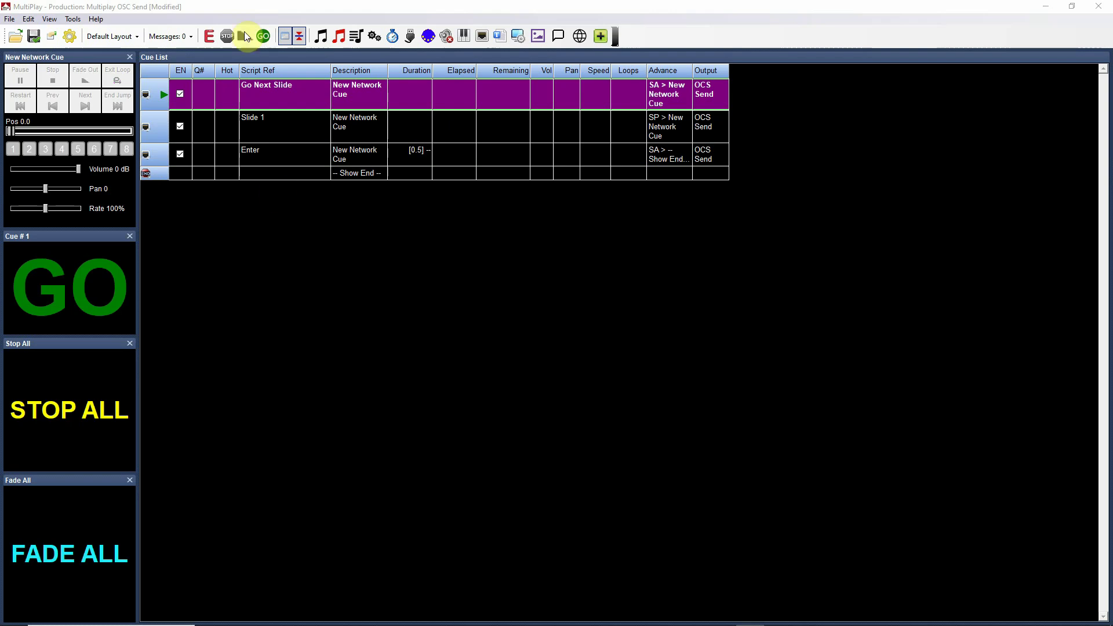
- Review the list of network patches in the production properties and close it without changes
click(48, 37)
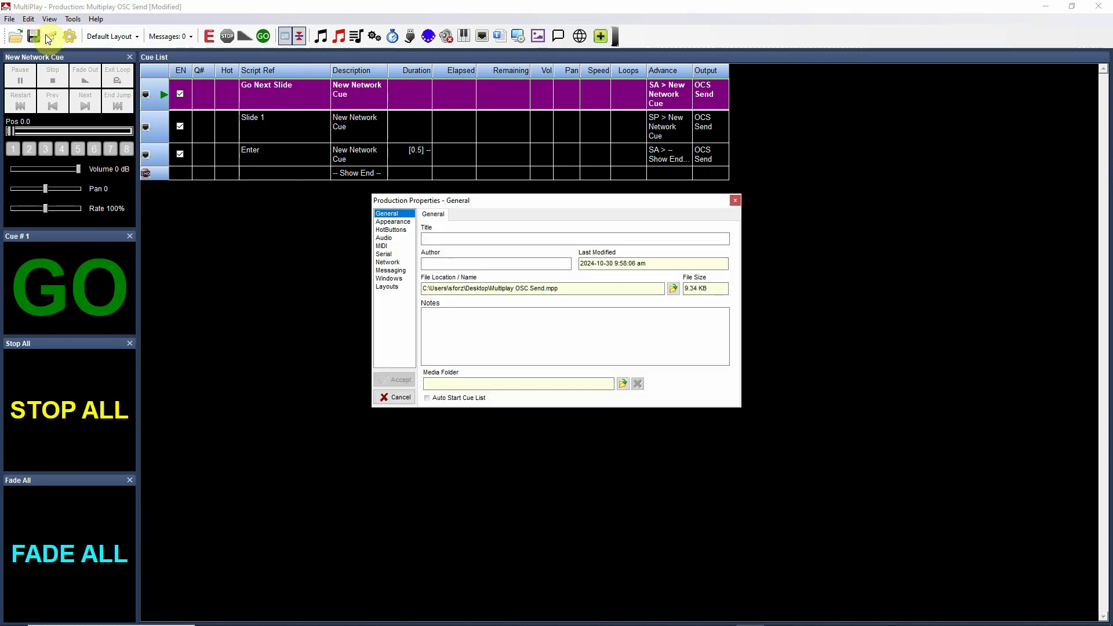
click(397, 262)
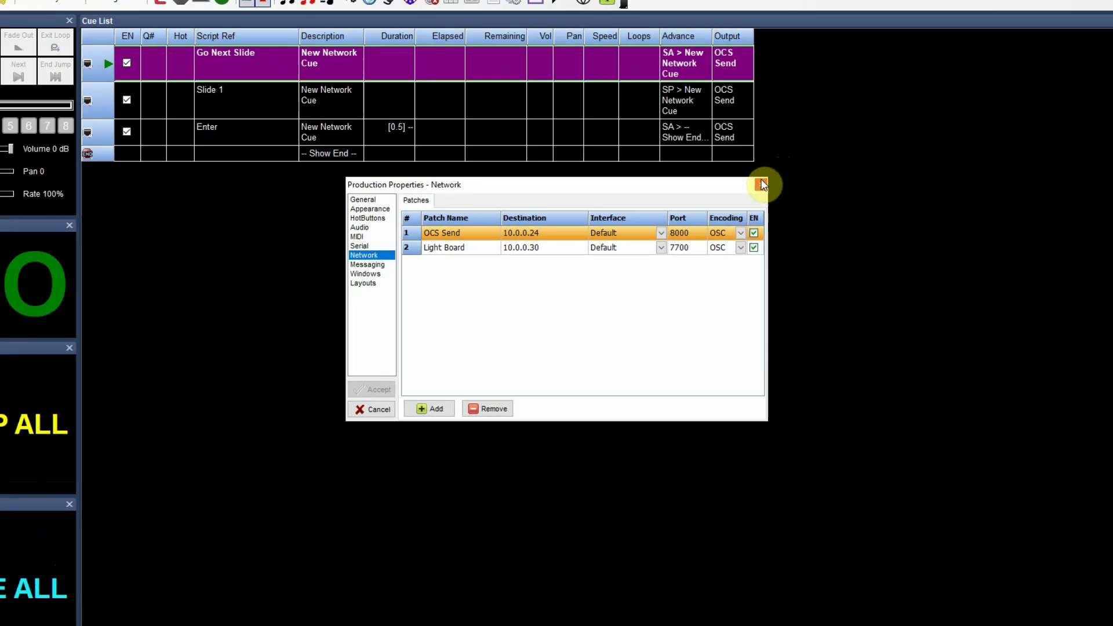
click(761, 185)
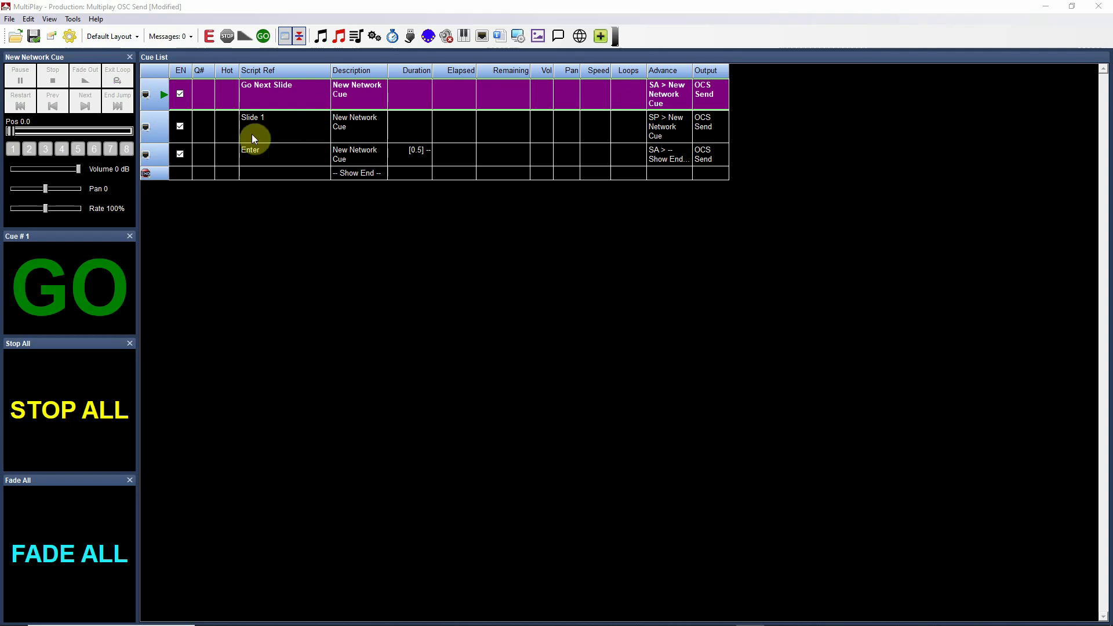
- Examine the Go Next Slide cue's common settings and its OSC network message
double_click(281, 96)
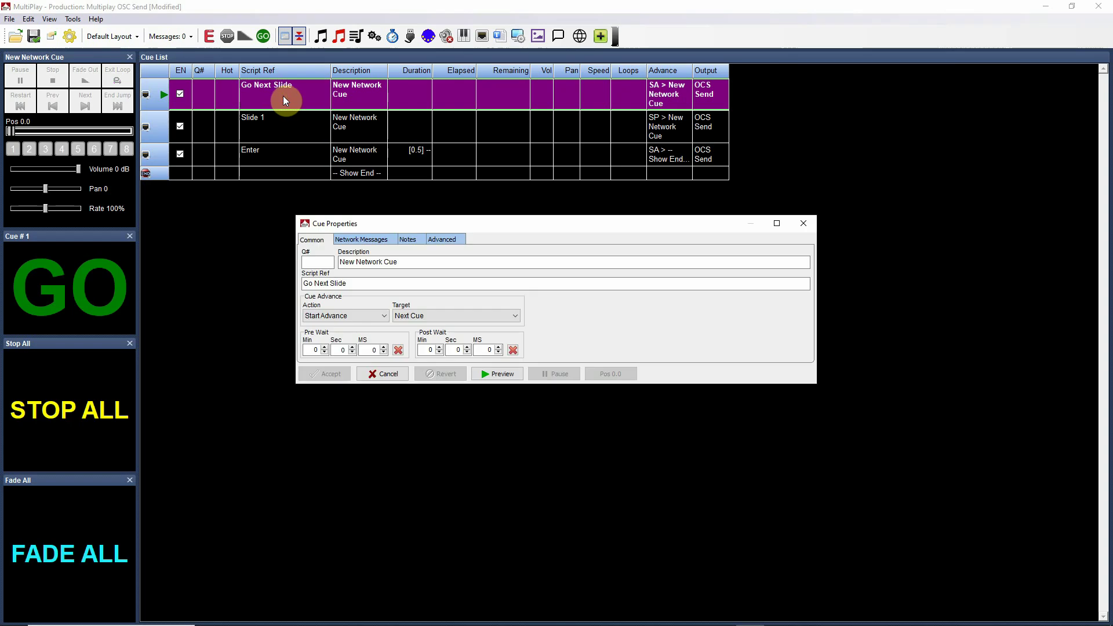
click(351, 240)
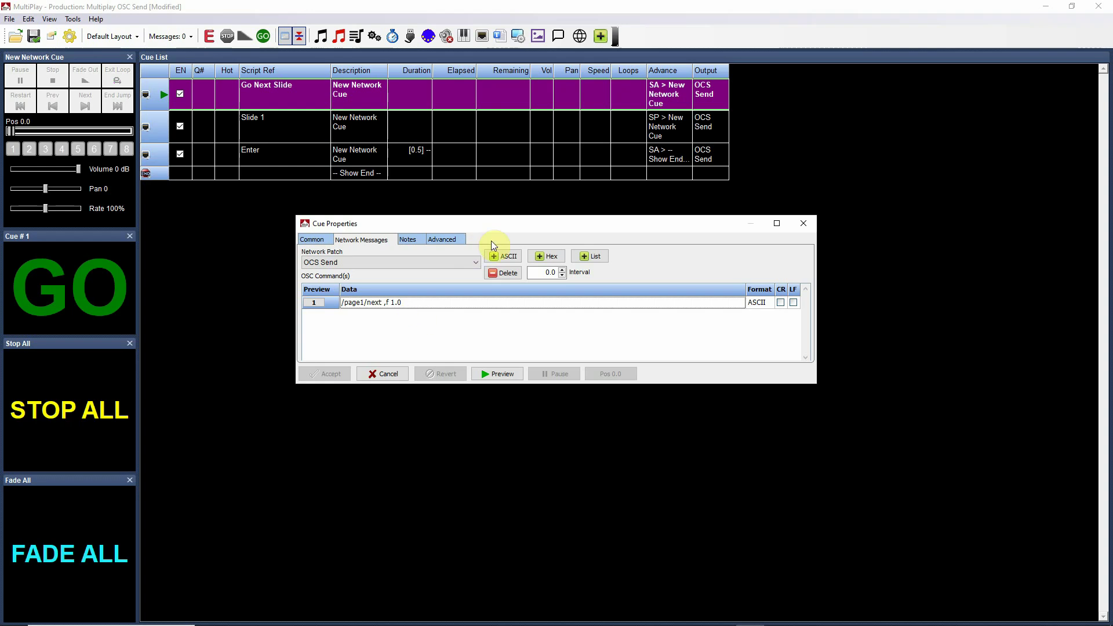
click(804, 227)
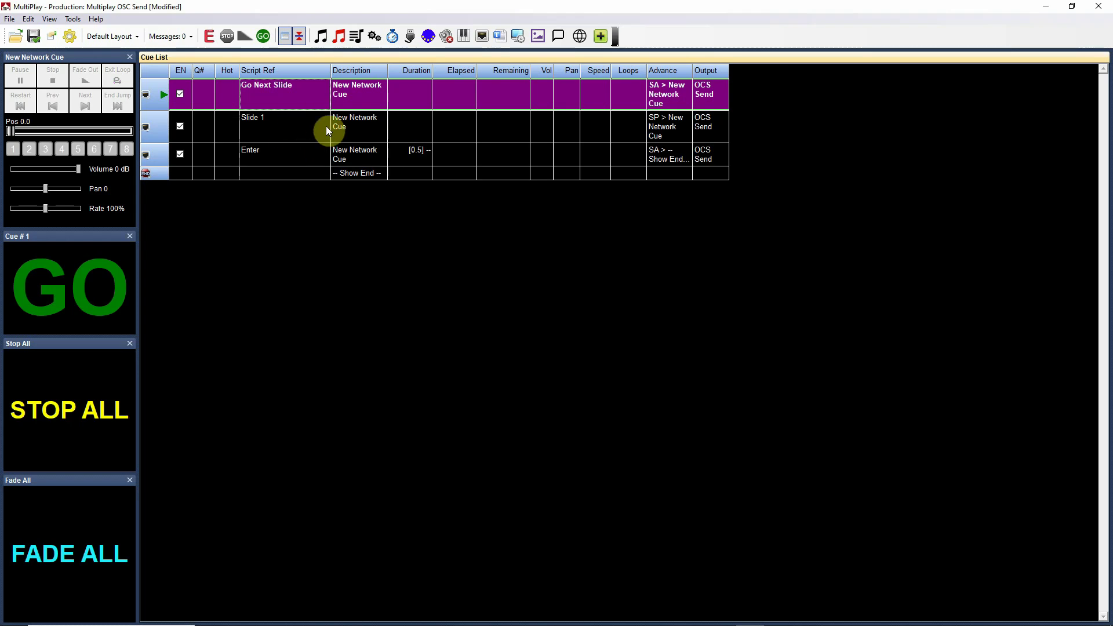
- Examine the Slide 1 cue's advance settings and its OSC network message
click(290, 128)
click(274, 123)
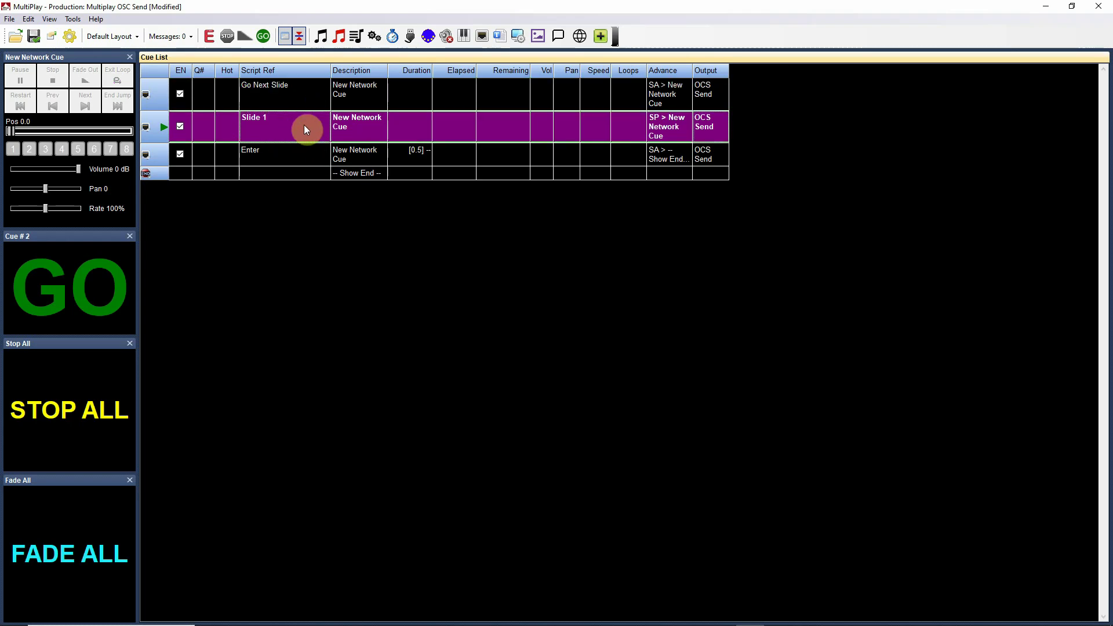
double_click(290, 126)
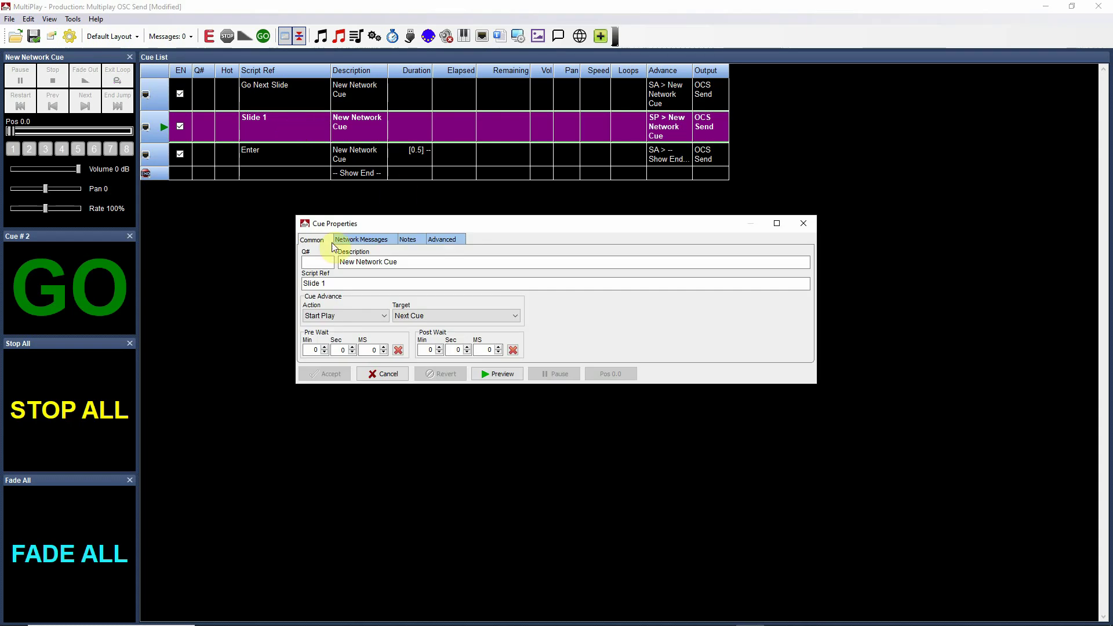
click(347, 240)
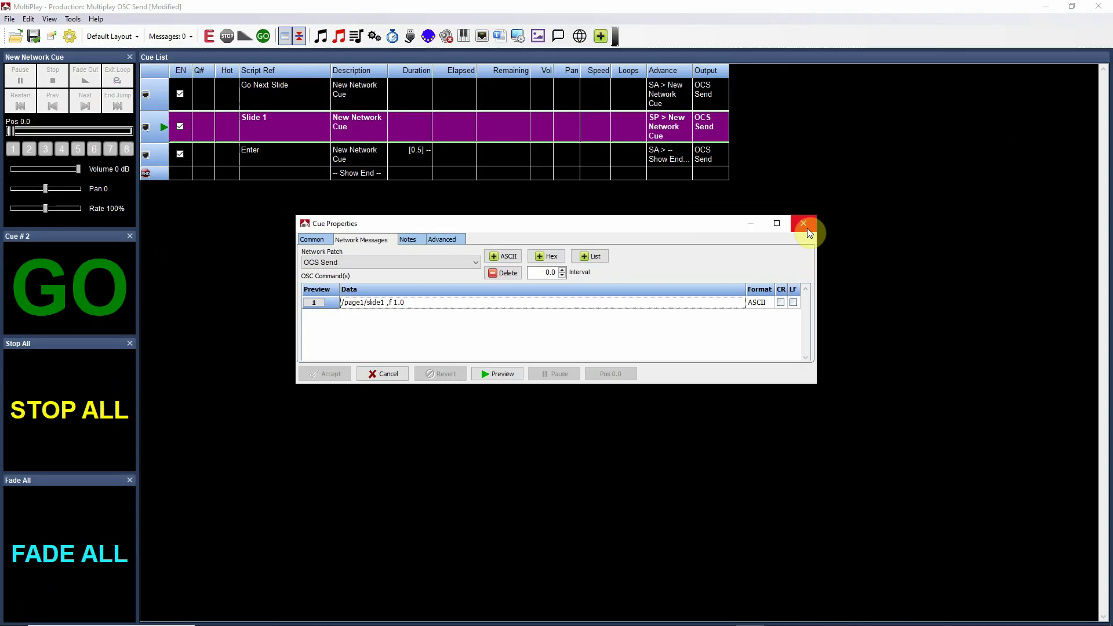
click(1050, 133)
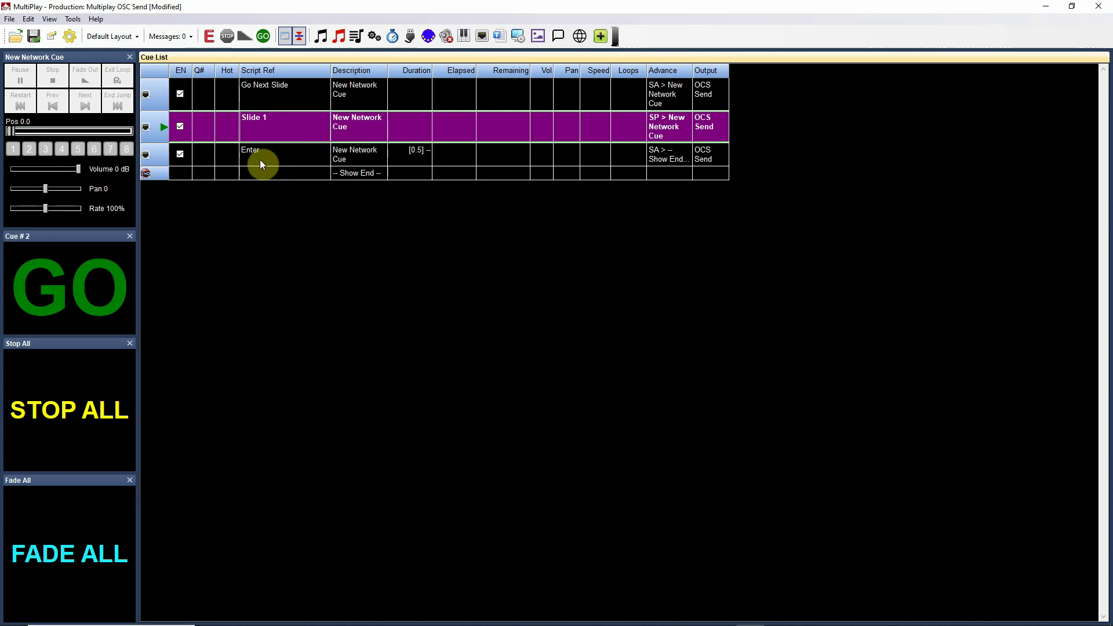
- Examine the Enter cue's pre-wait setting and its OSC network message
click(298, 160)
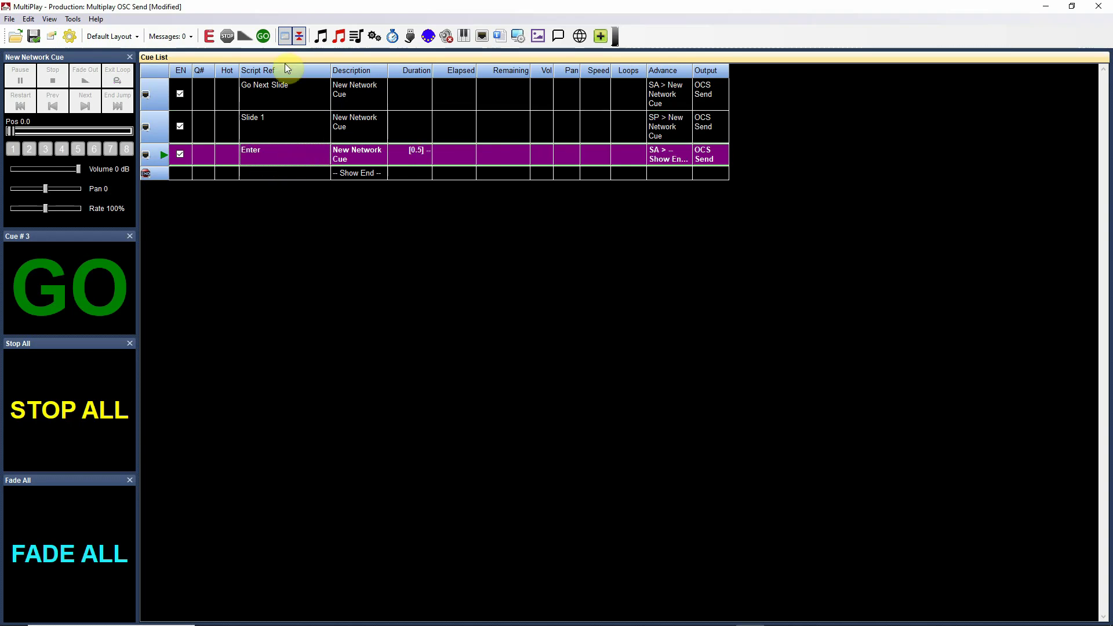
double_click(288, 153)
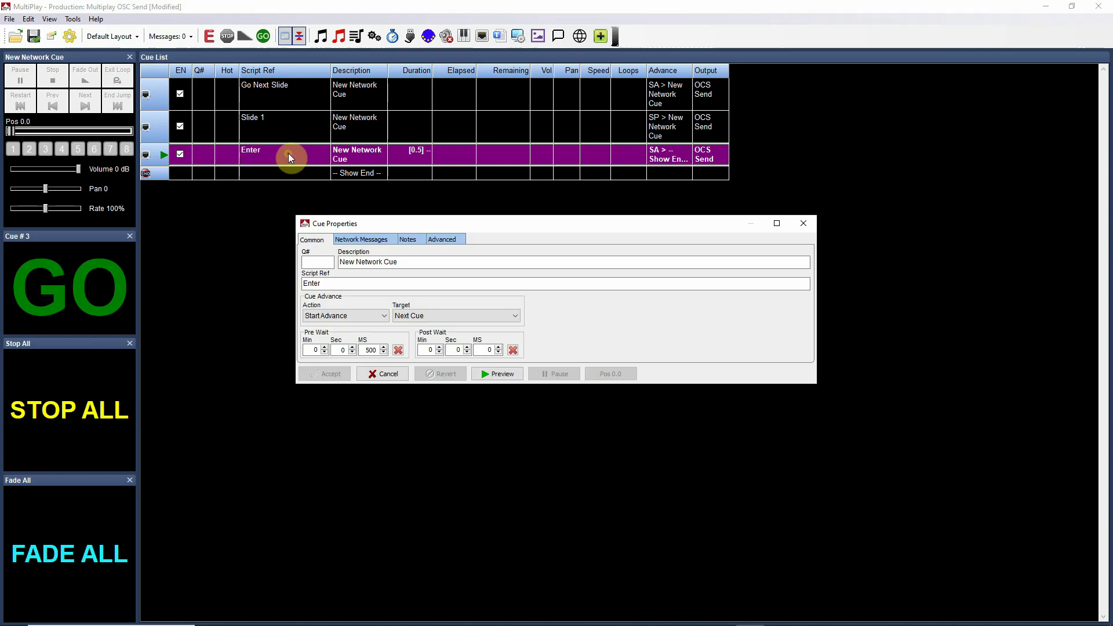
click(367, 241)
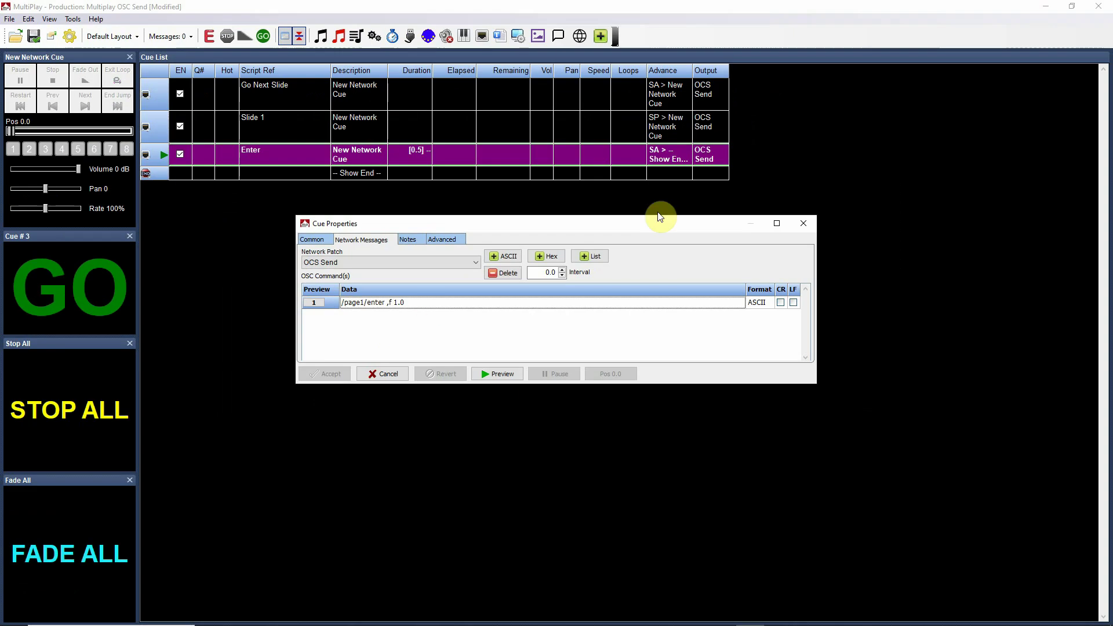
click(806, 223)
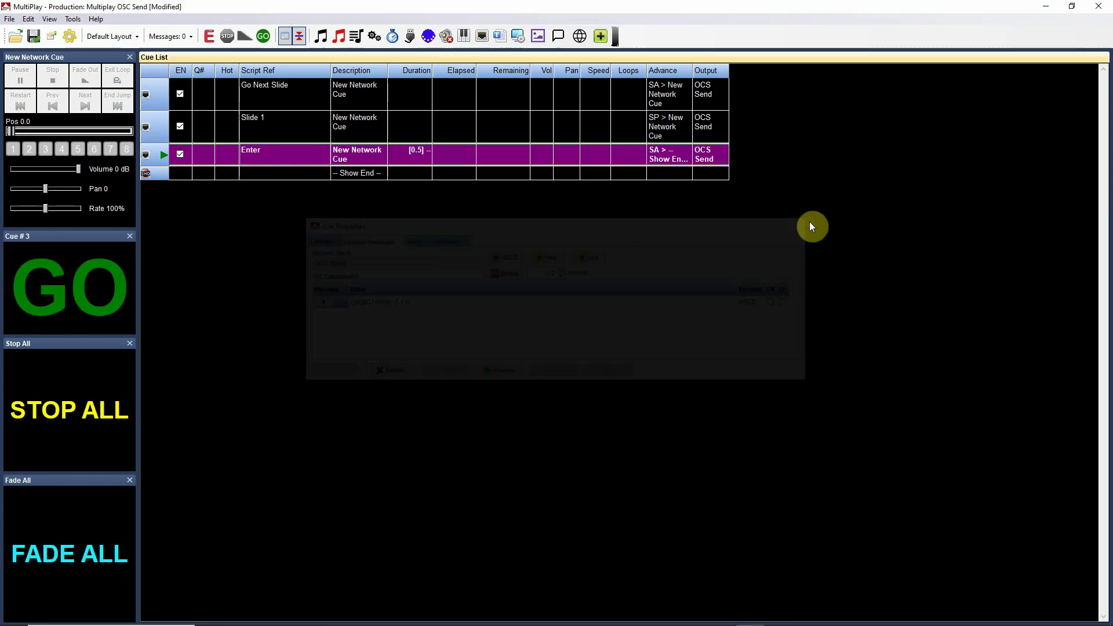
- Recheck the Slide 1 cue's common properties, close them, and select the Enter cue
double_click(284, 126)
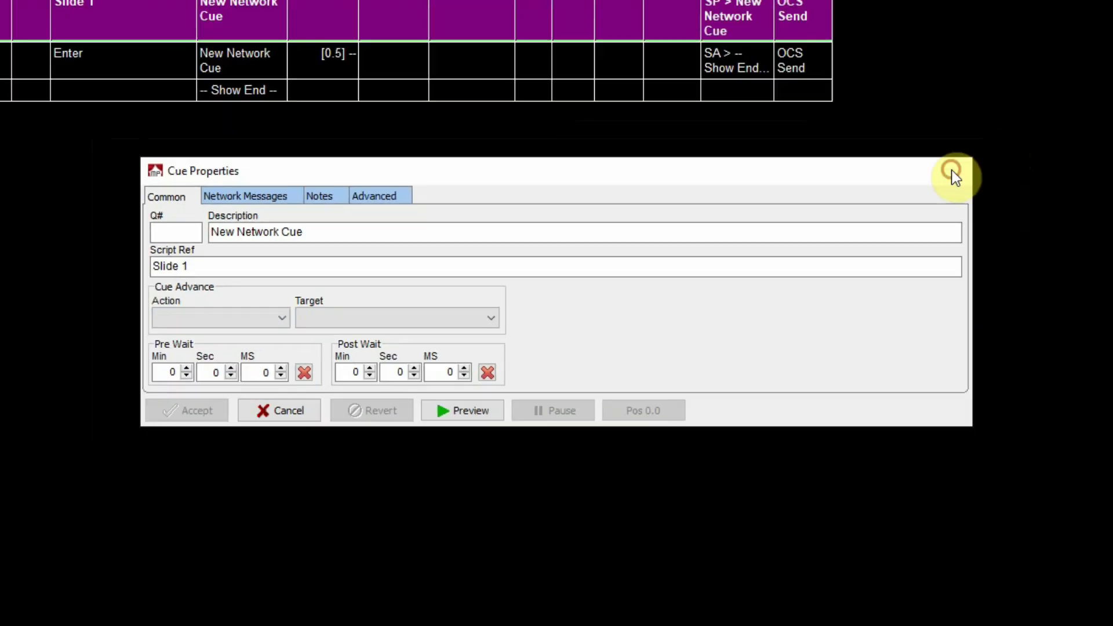
click(1061, 130)
click(293, 158)
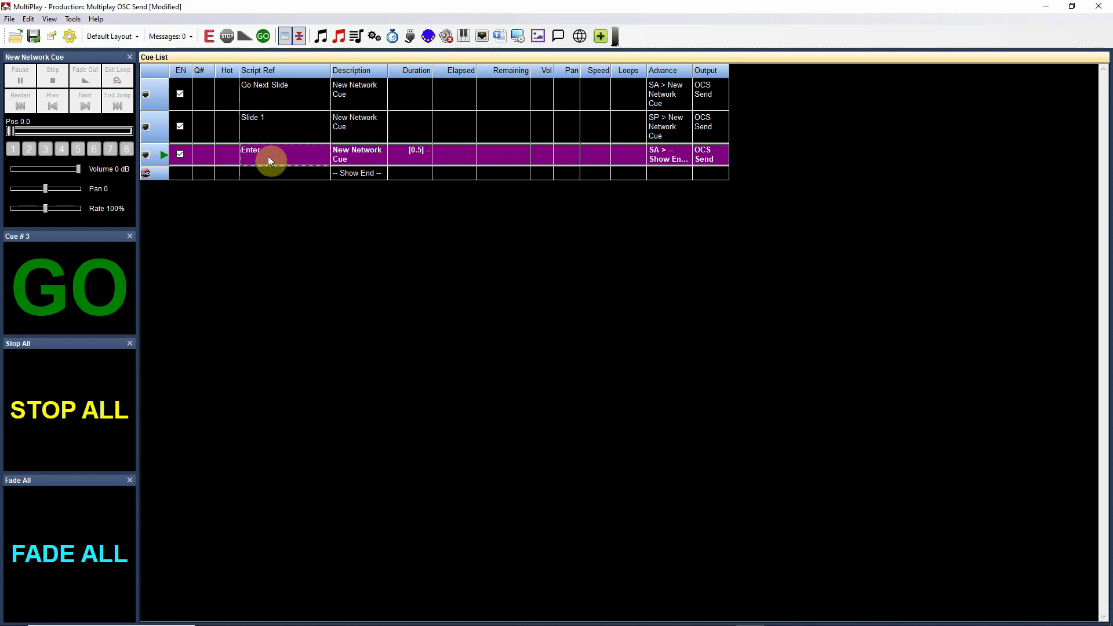
- Run the Slide 1 cue together with the Enter cue that follows it
double_click(267, 154)
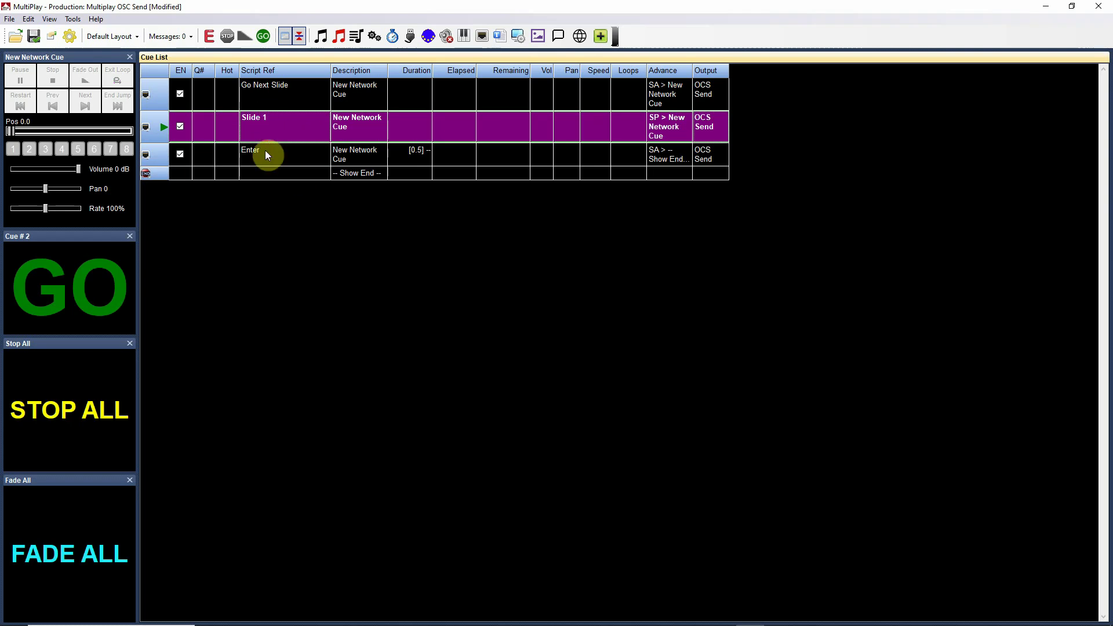
click(90, 302)
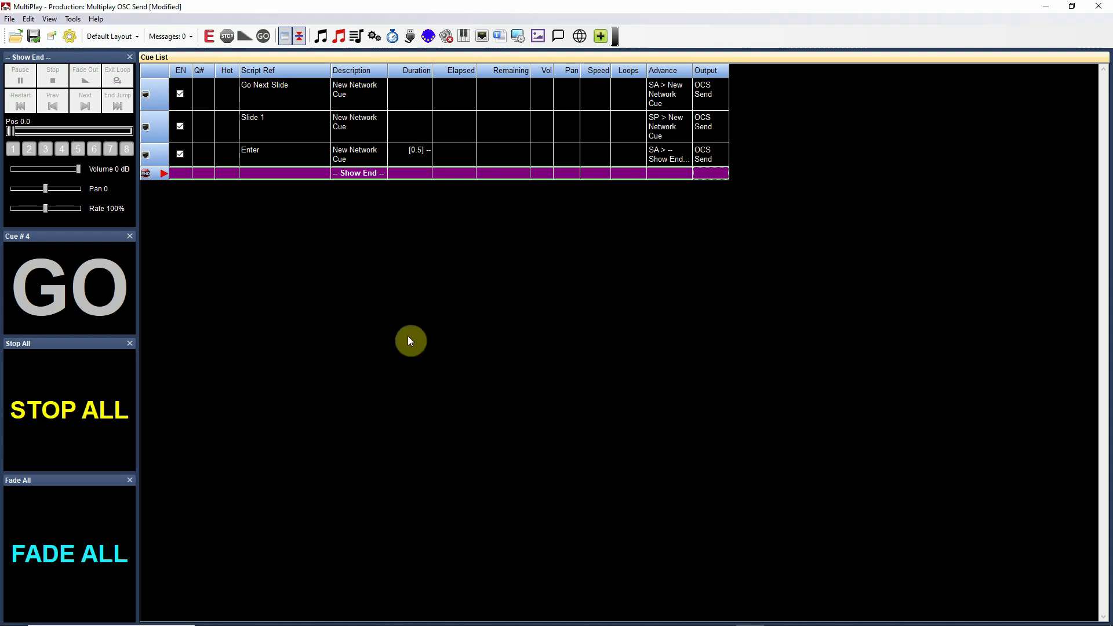
- Add a network cue at the end of the cue list and set its script reference to "Previous Slide"
click(482, 37)
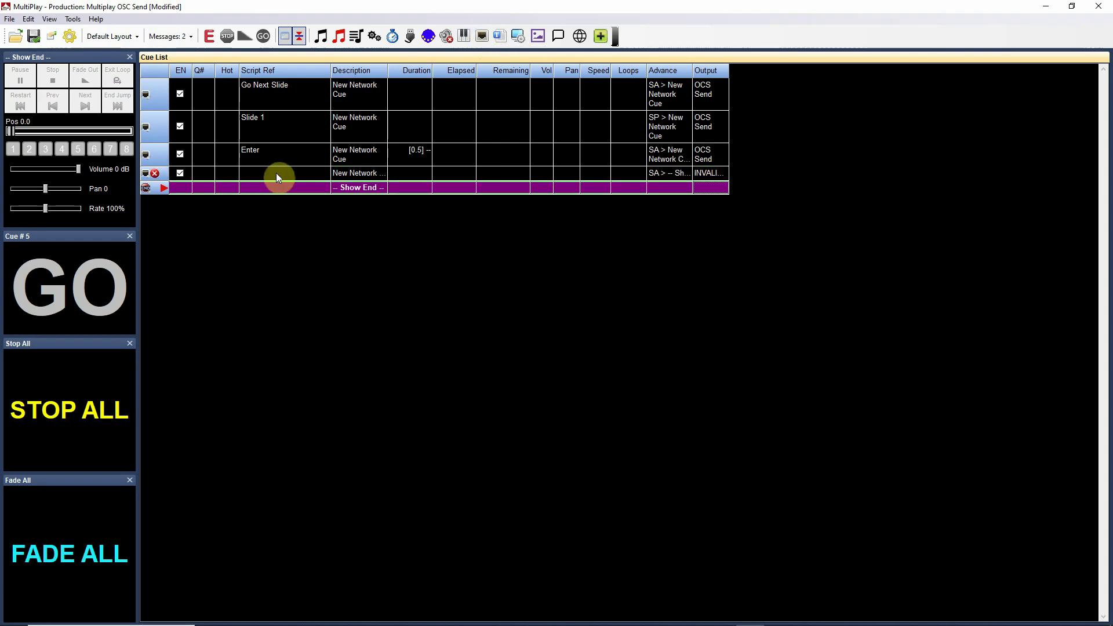
mouse_move(154, 174)
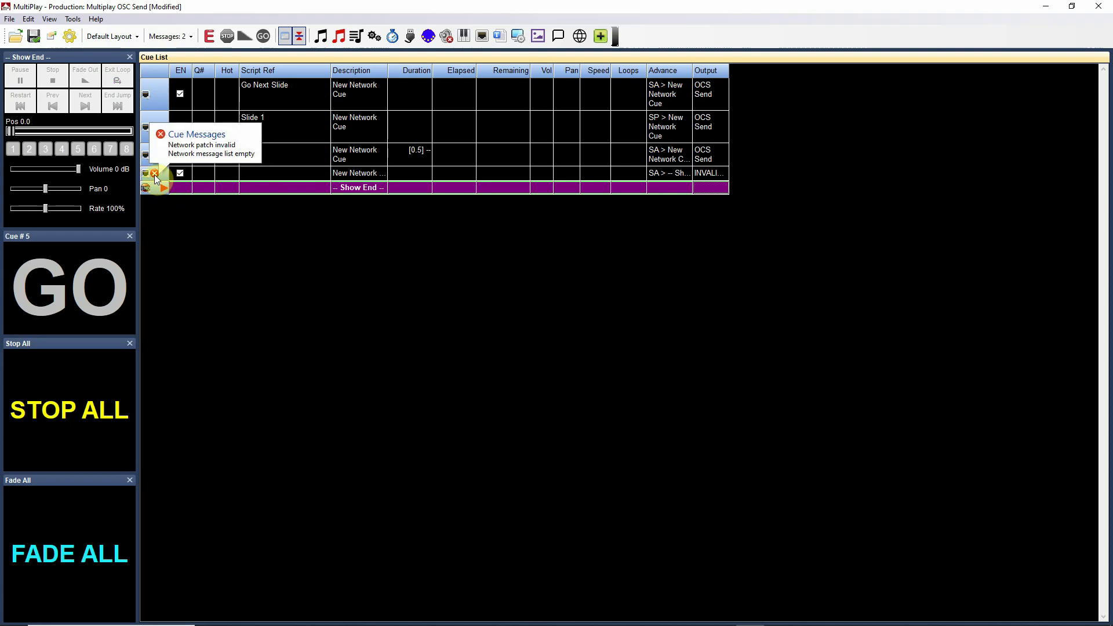
double_click(273, 173)
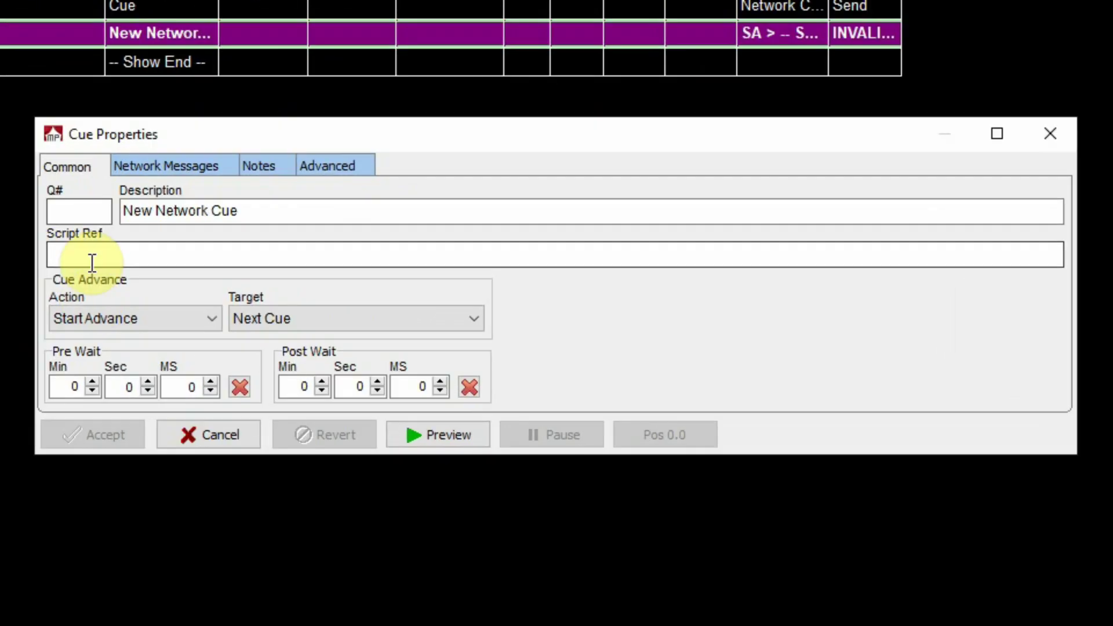
click(298, 282)
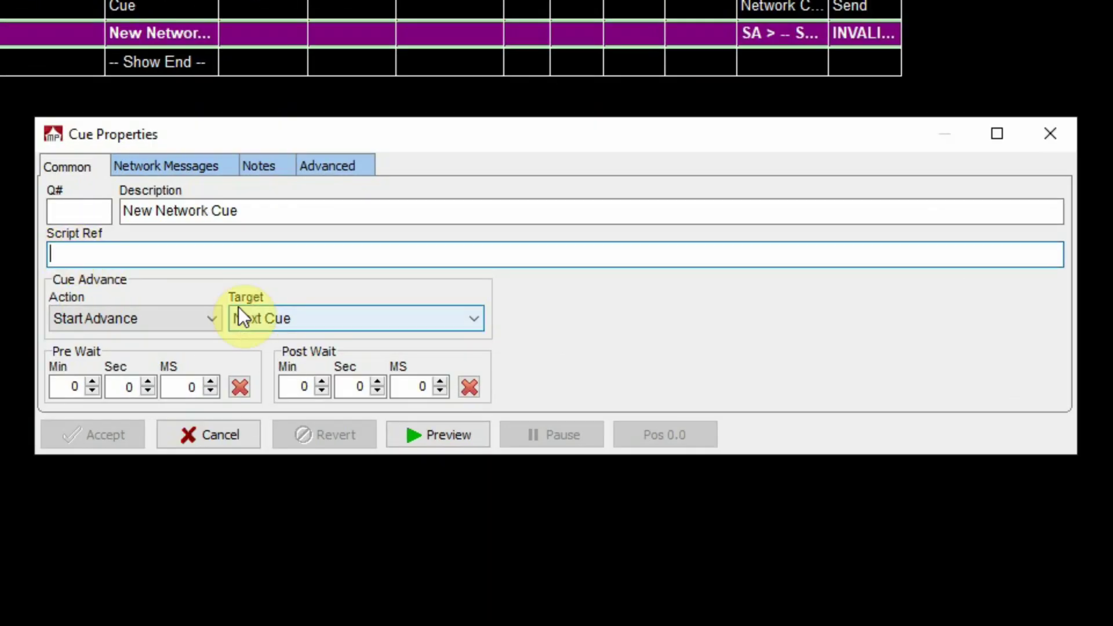
text(Previous)
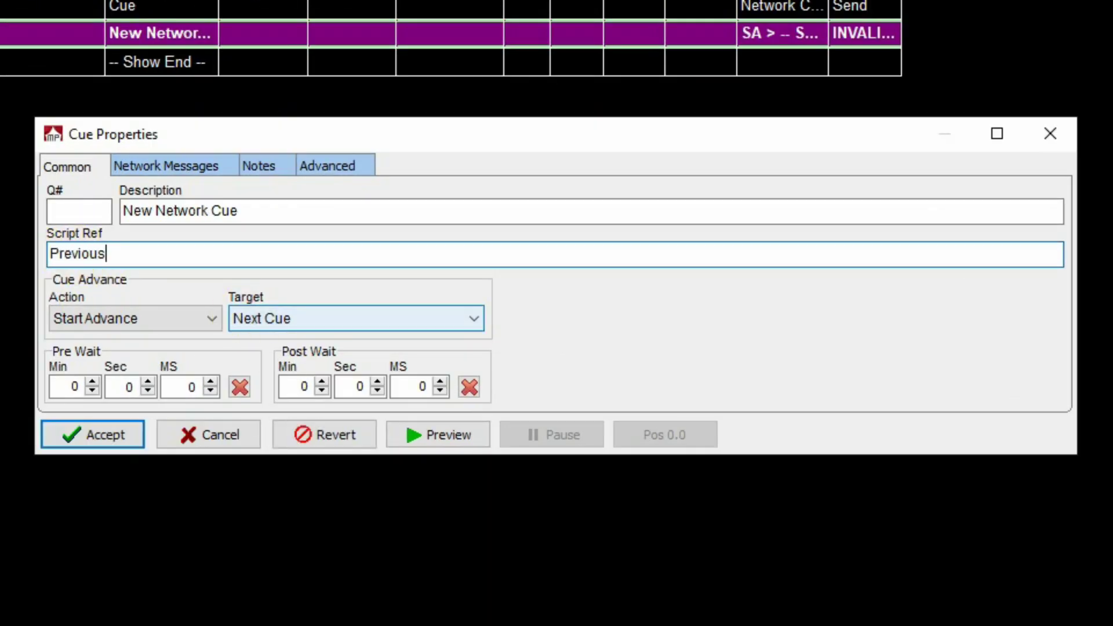
text( Slide)
- Assign the OCS Send network patch to the new cue's network messages
click(198, 172)
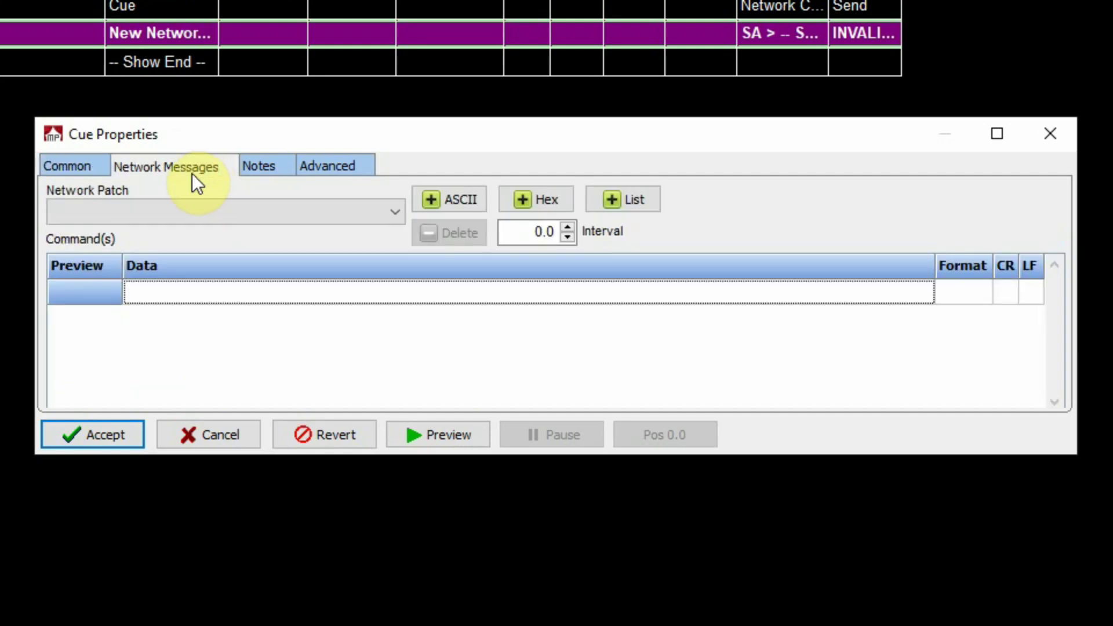
click(393, 214)
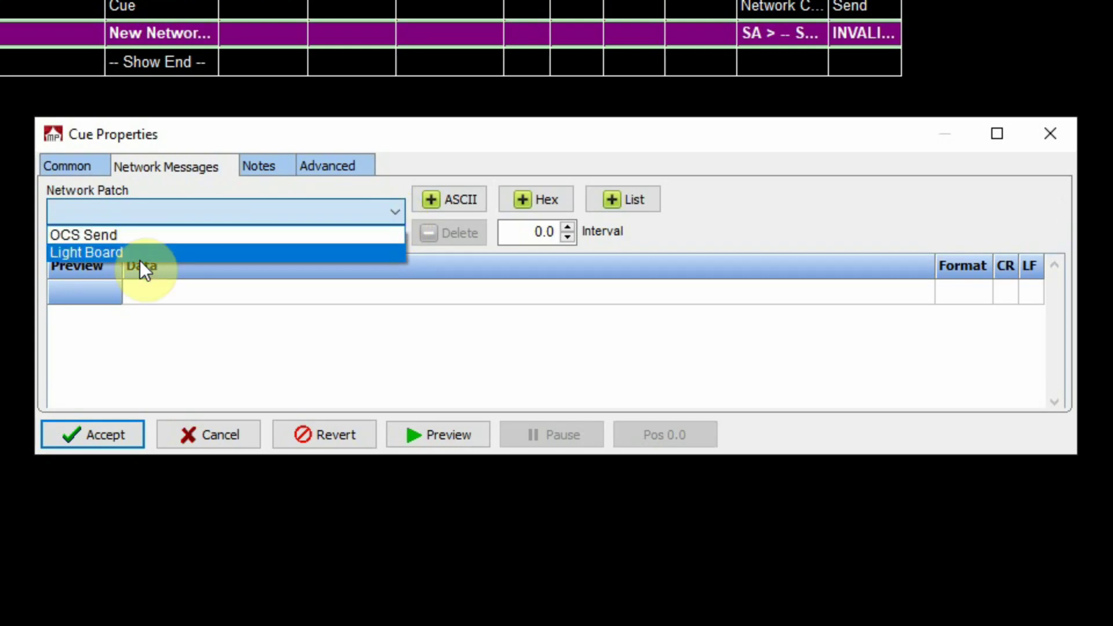
click(135, 235)
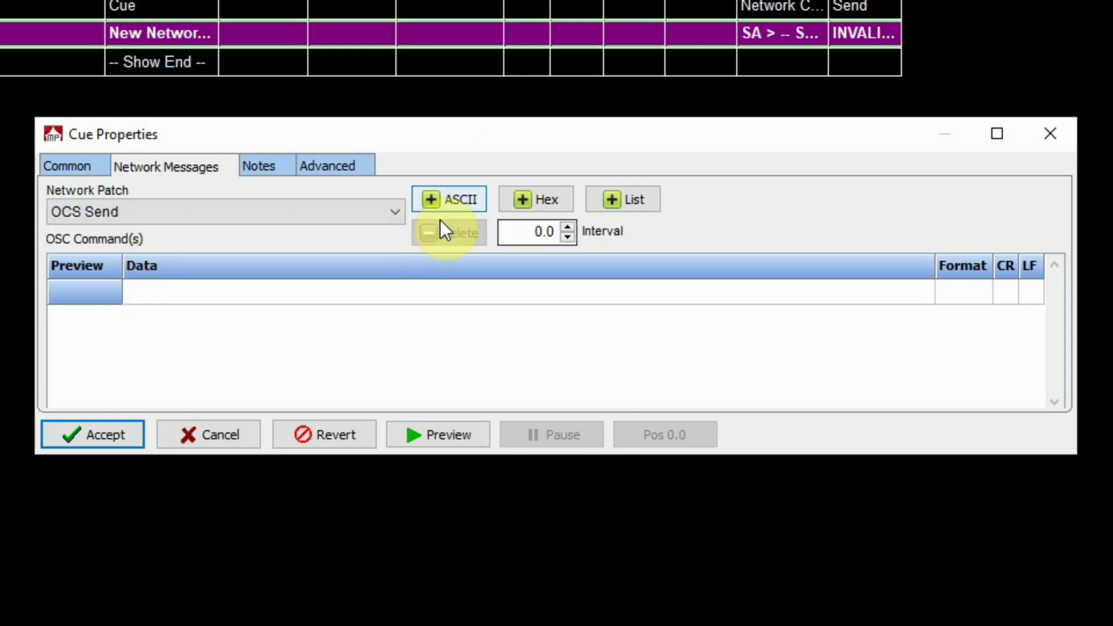
- Add the ASCII OSC command "/page1/previous ,f 1.0" to the cue, accept its properties, and run the Previous Slide cue
click(464, 203)
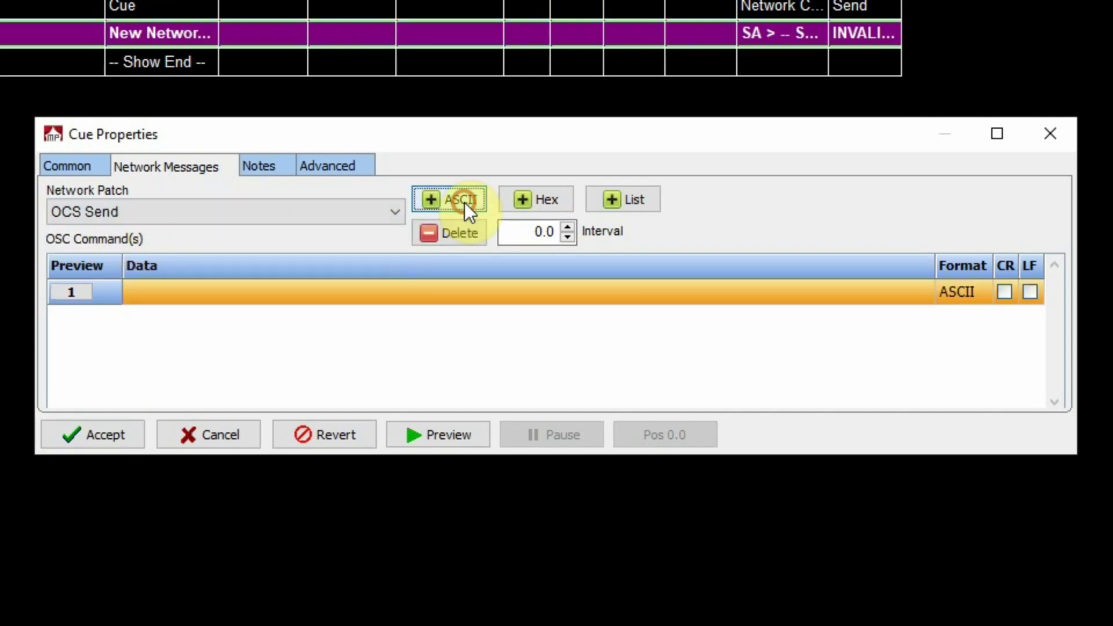
click(141, 286)
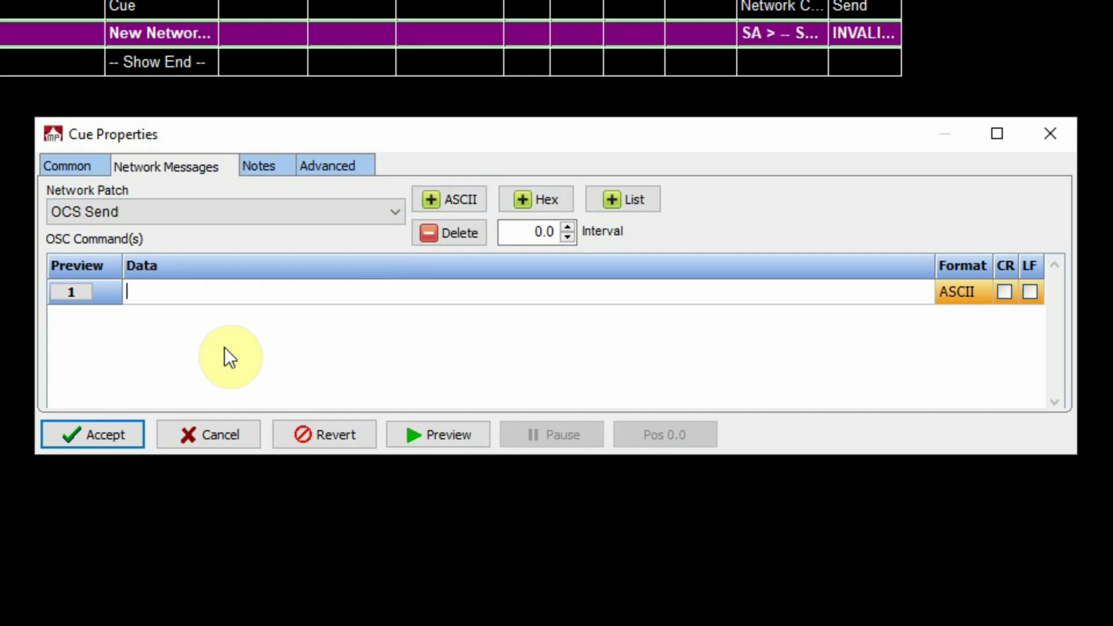
text(/page1/previous)
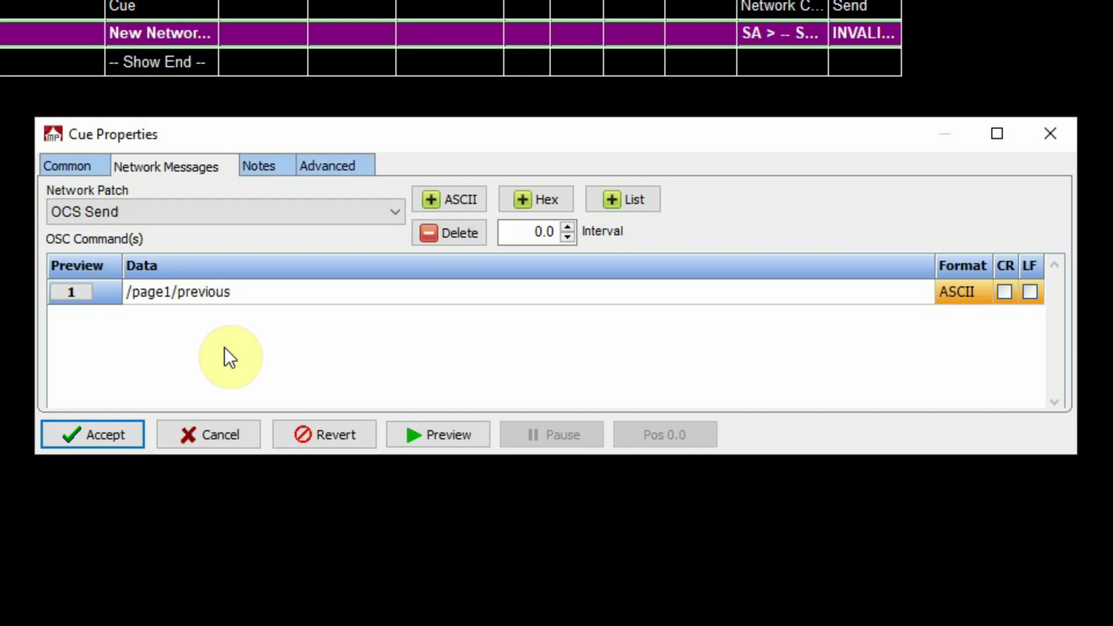
text( ,f 1.0)
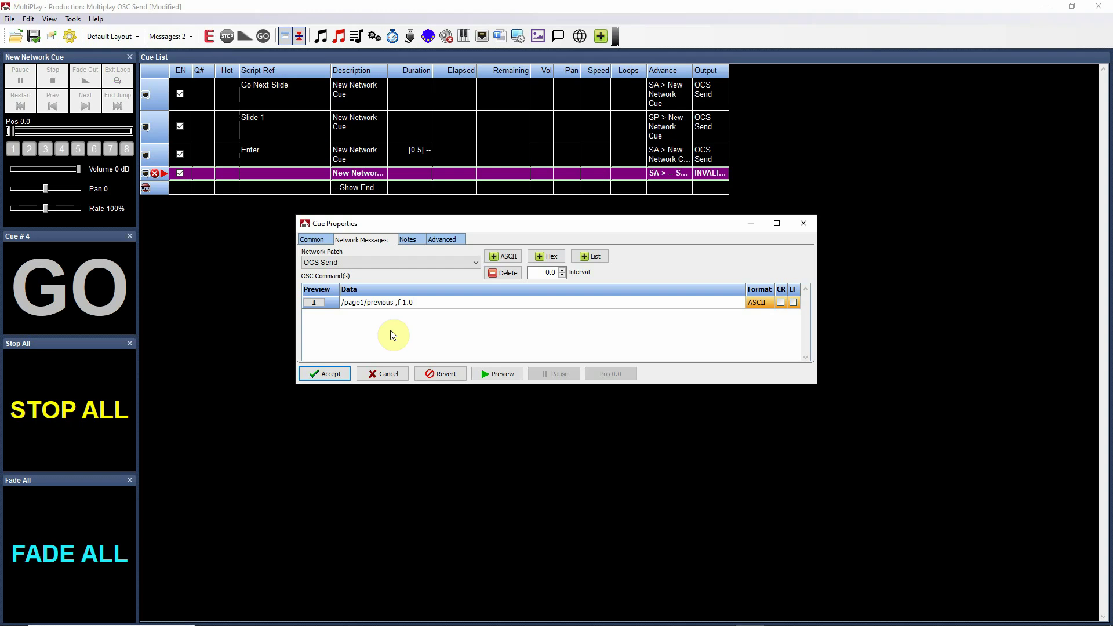
click(325, 377)
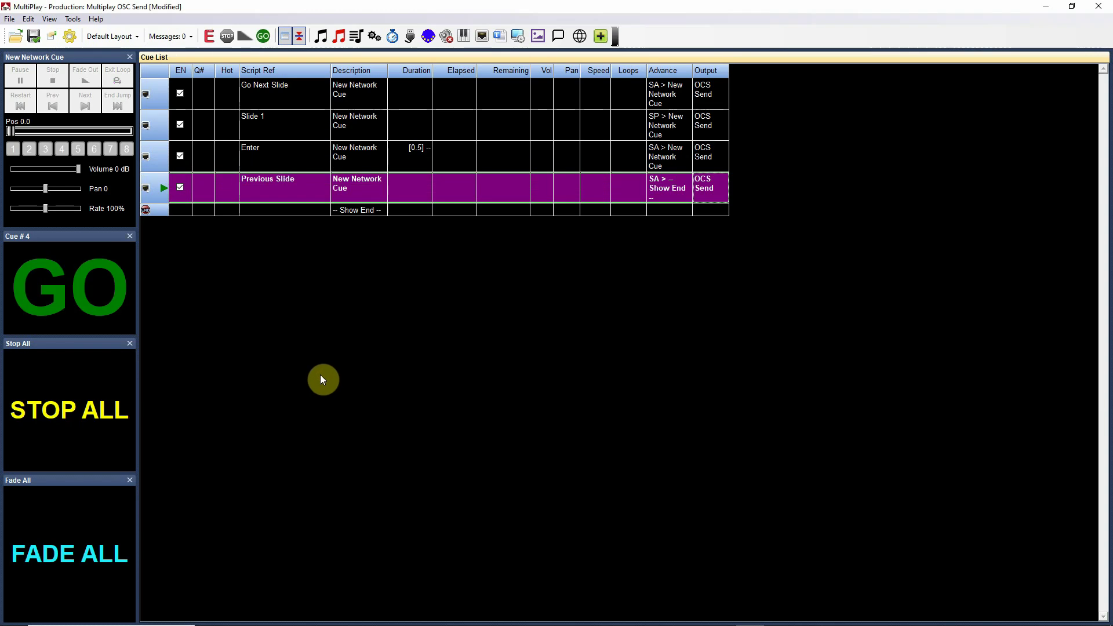
click(101, 303)
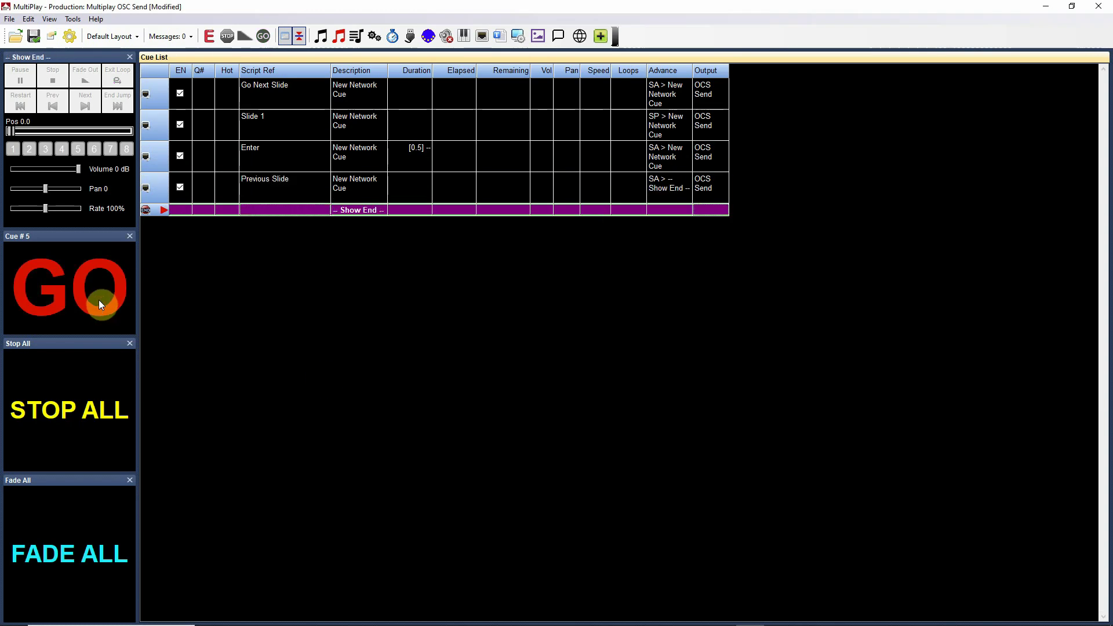